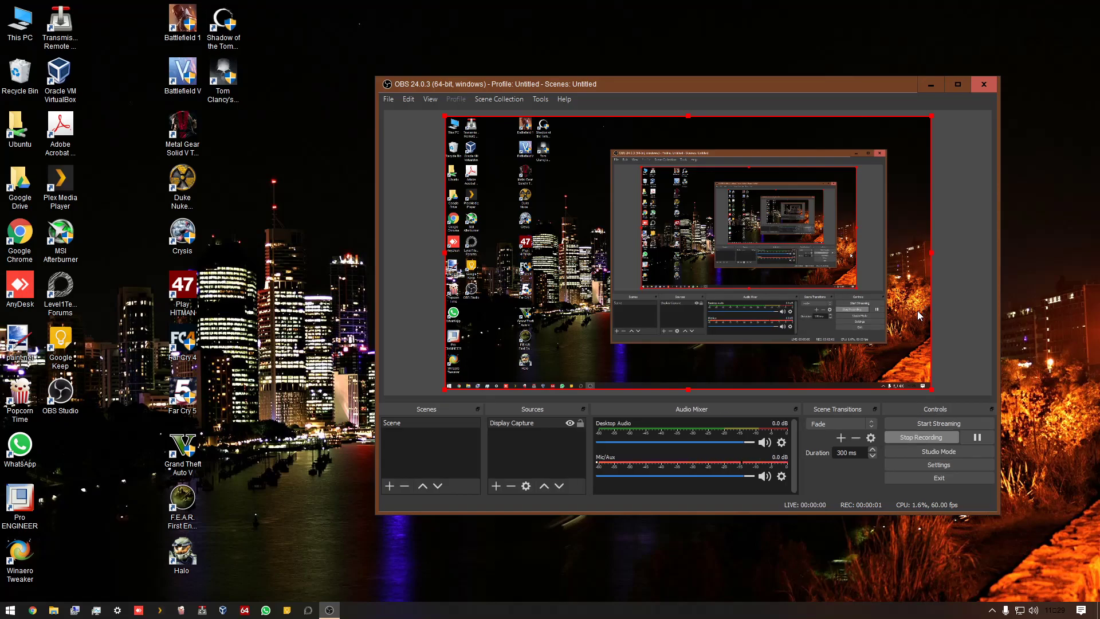
Step: Minimize OBS, open Windows Camera to check the webcam preview, then close it
left_click(931, 84)
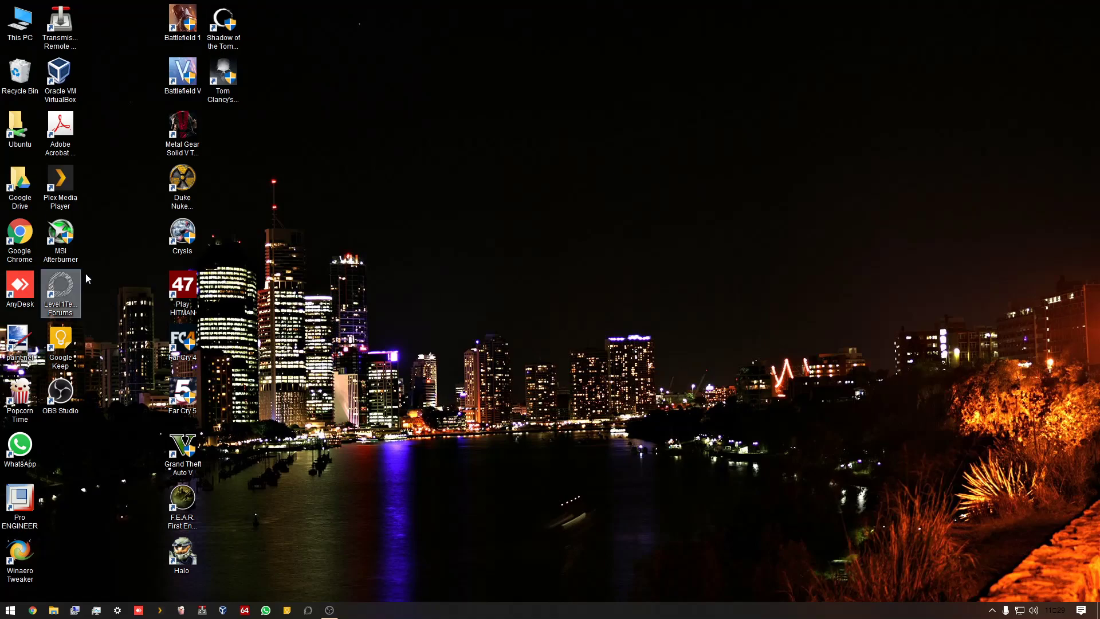
key("super")
type("camera")
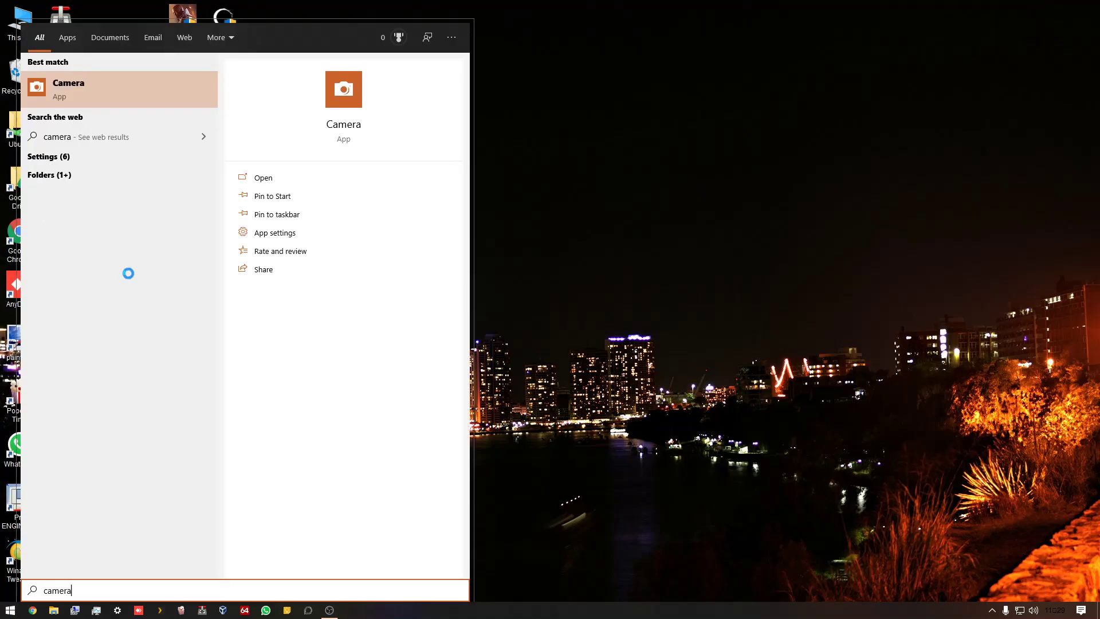
key("Return")
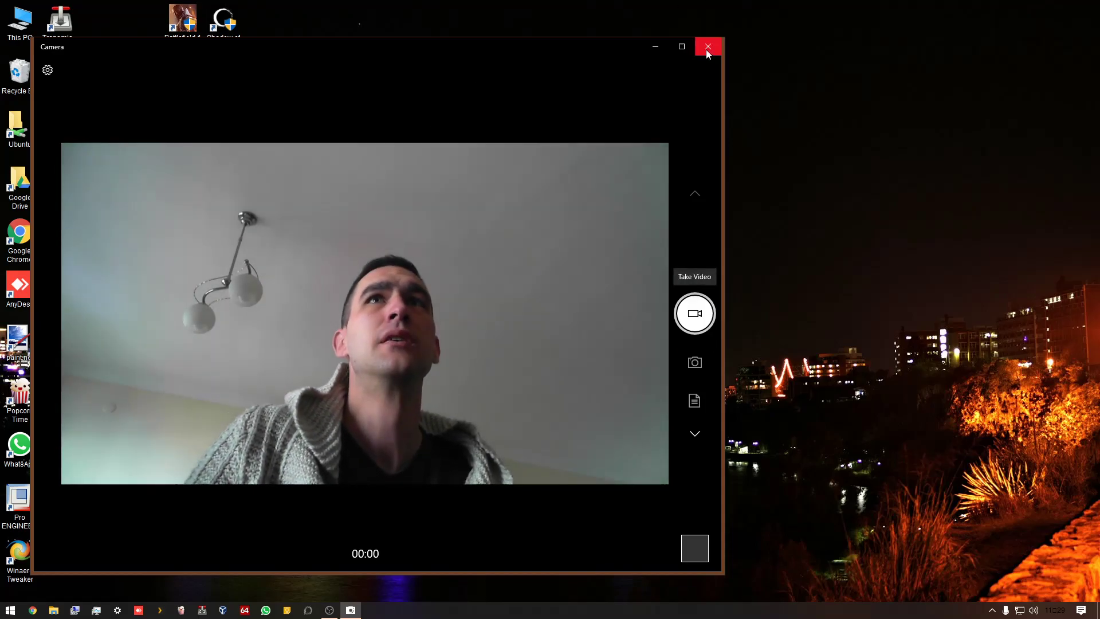
left_click(709, 46)
Step: In Chrome, search for 'flashback express download'
left_click(30, 608)
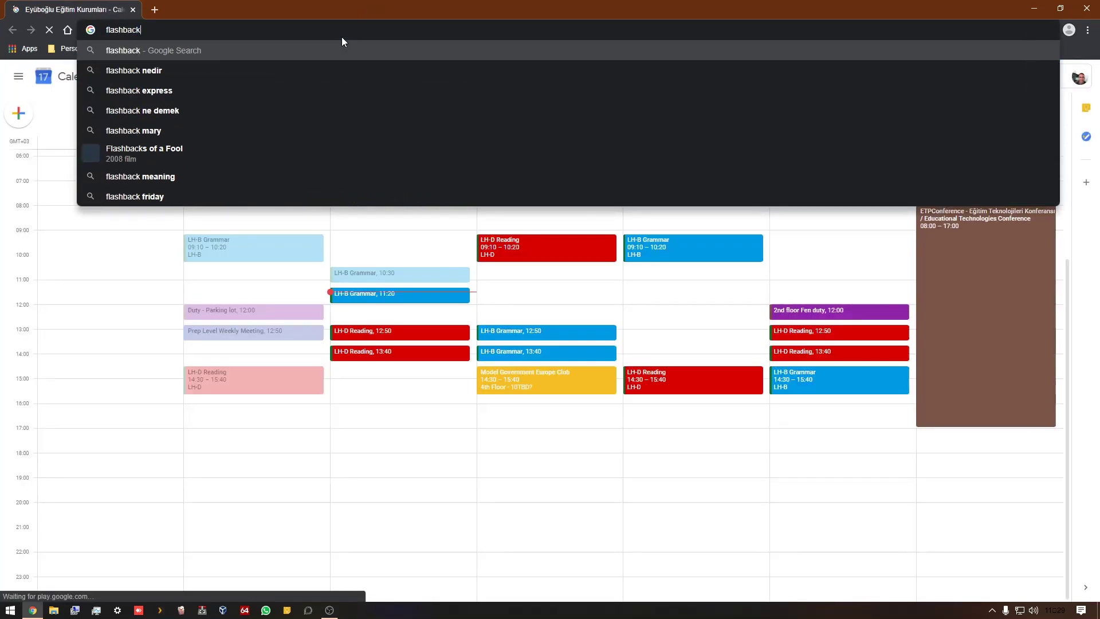
type("xpress")
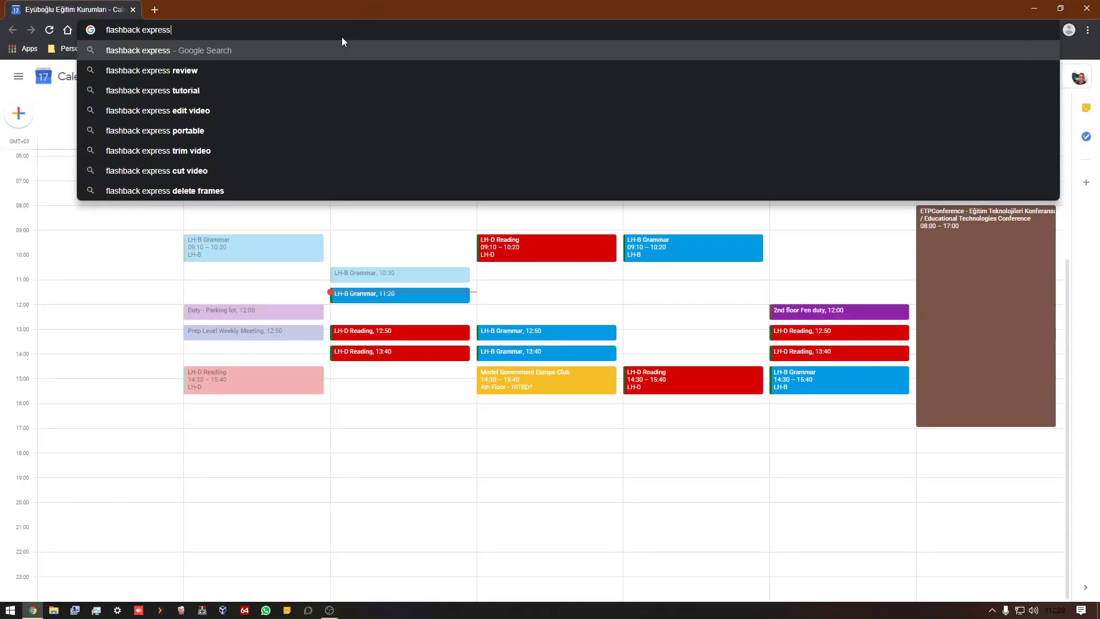
type(" download")
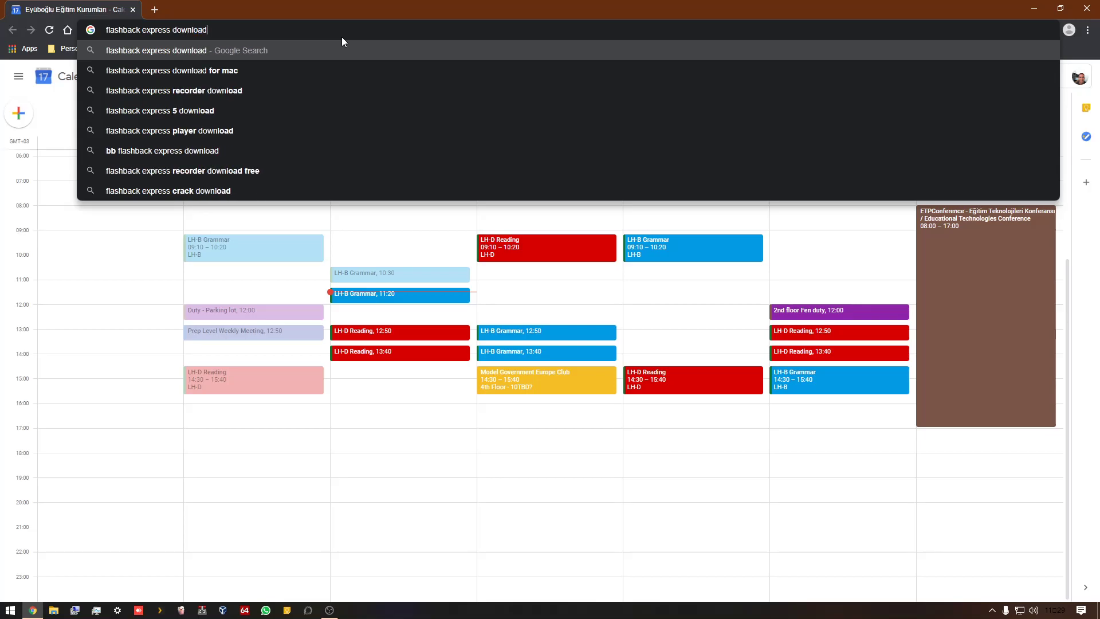
key("Return")
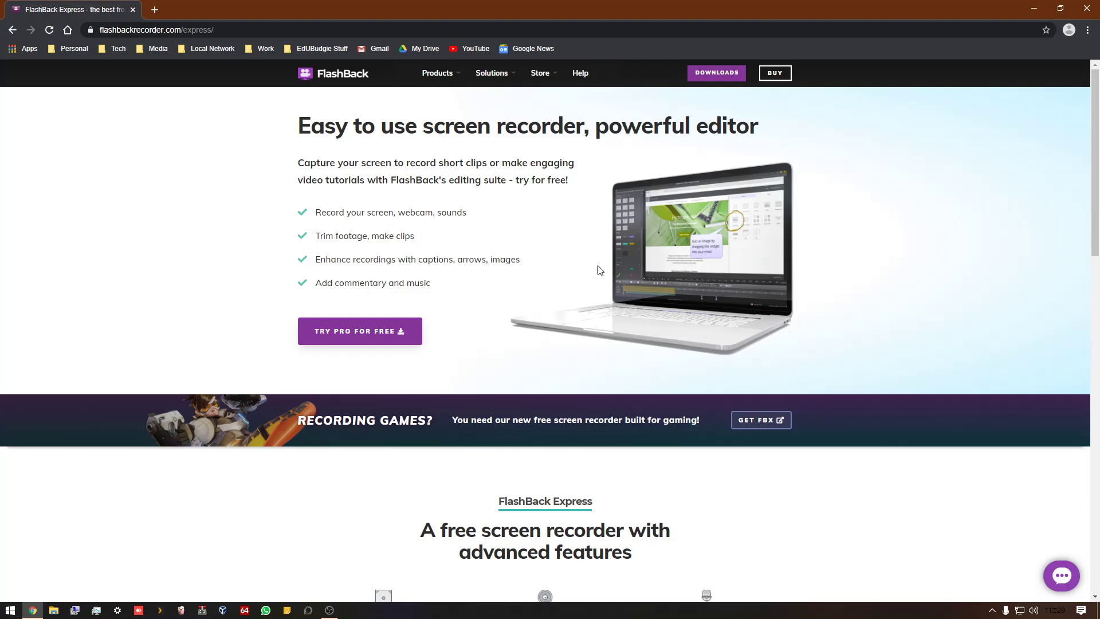
Step: Dismiss the trial popup, download FlashBack Express from the Downloads menu, and keep bbfbex5.exe
mouse_move(698, 76)
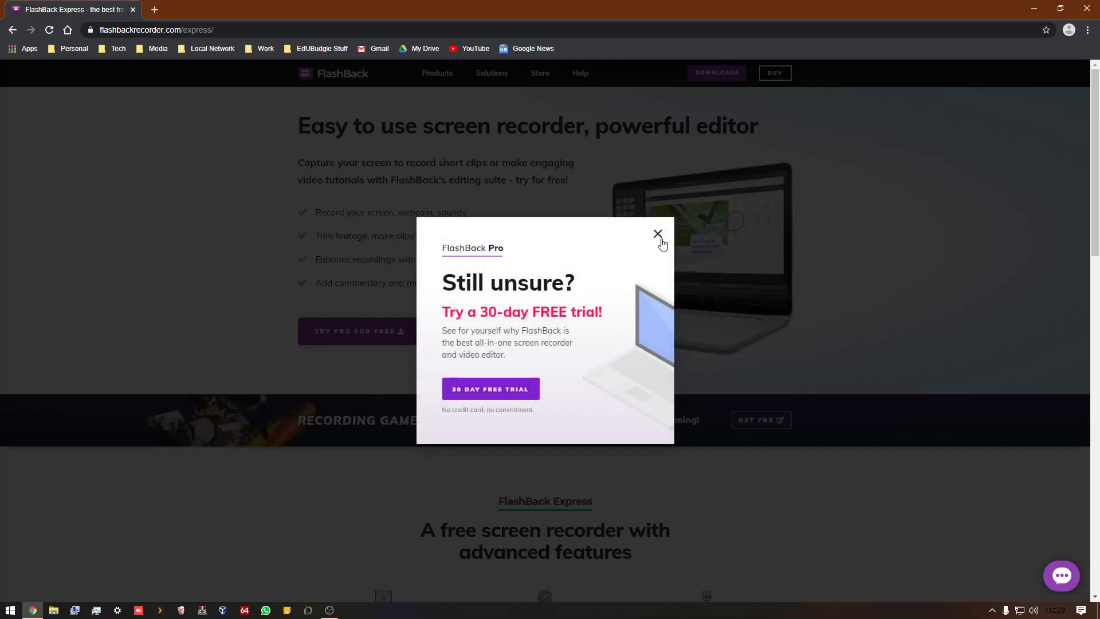
left_click(658, 234)
mouse_move(713, 76)
left_click(709, 145)
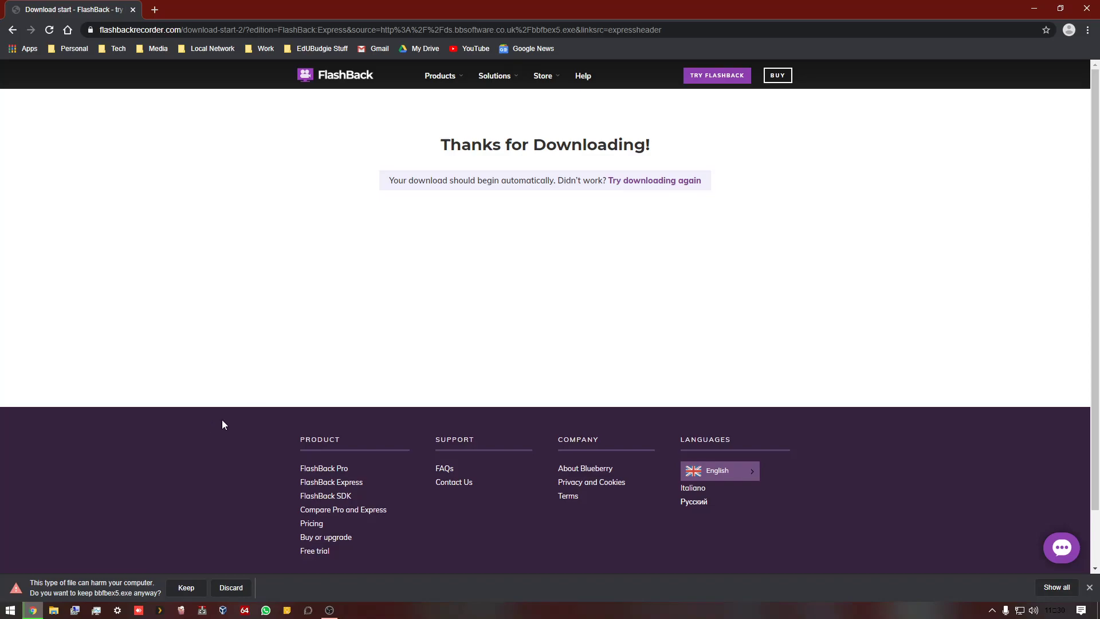
left_click(187, 589)
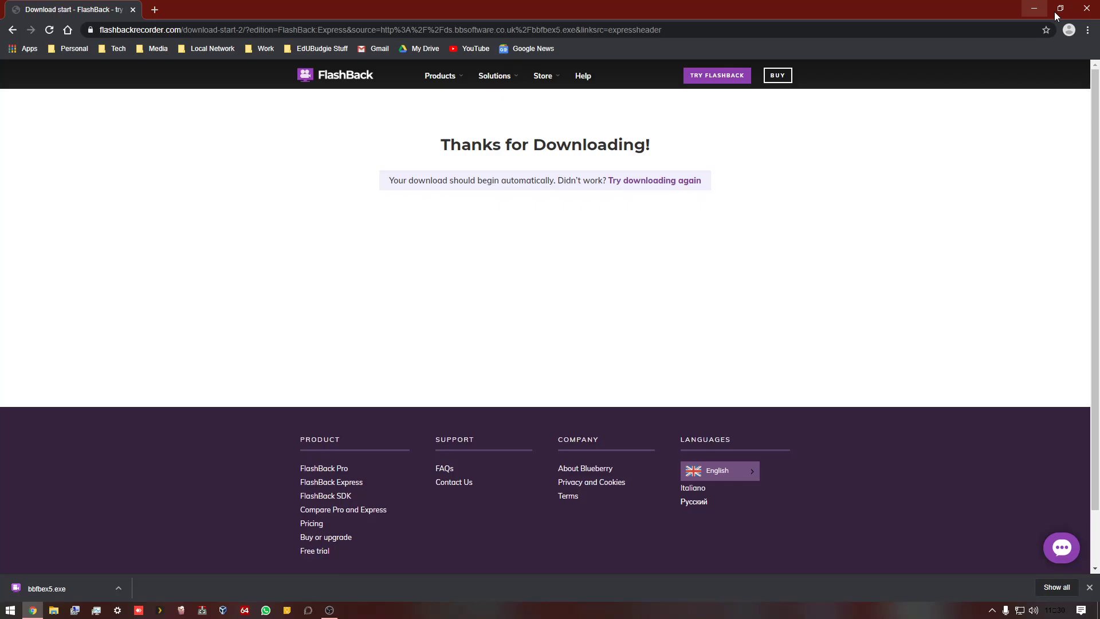
Step: Close Chrome and run the bbfbex5 installer from the desktop
left_click(1087, 8)
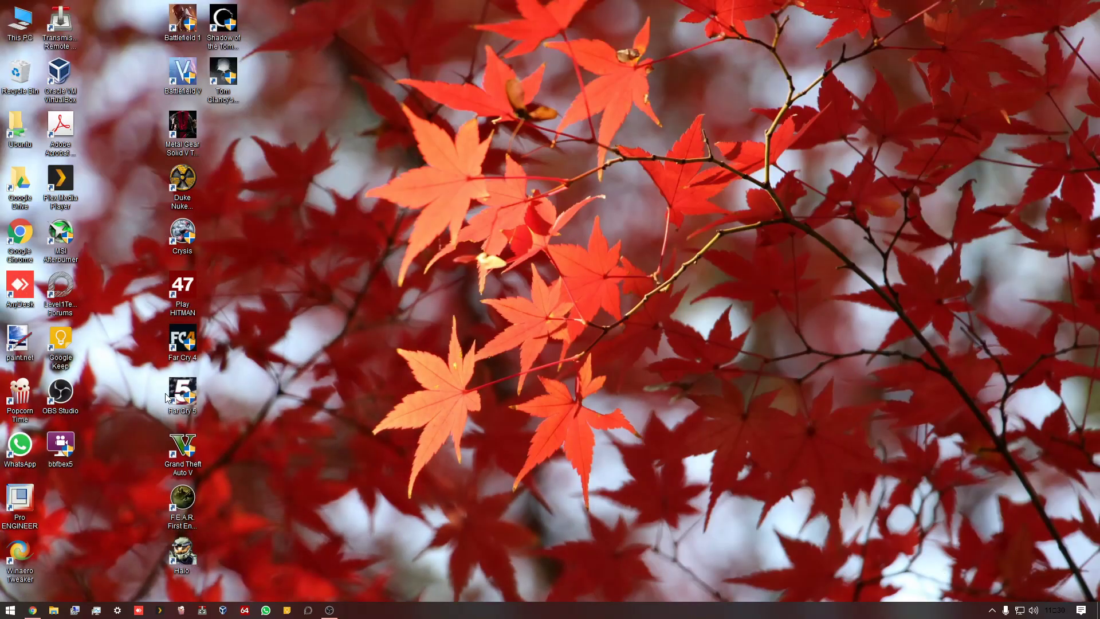
left_click_drag(63, 450, 359, 30)
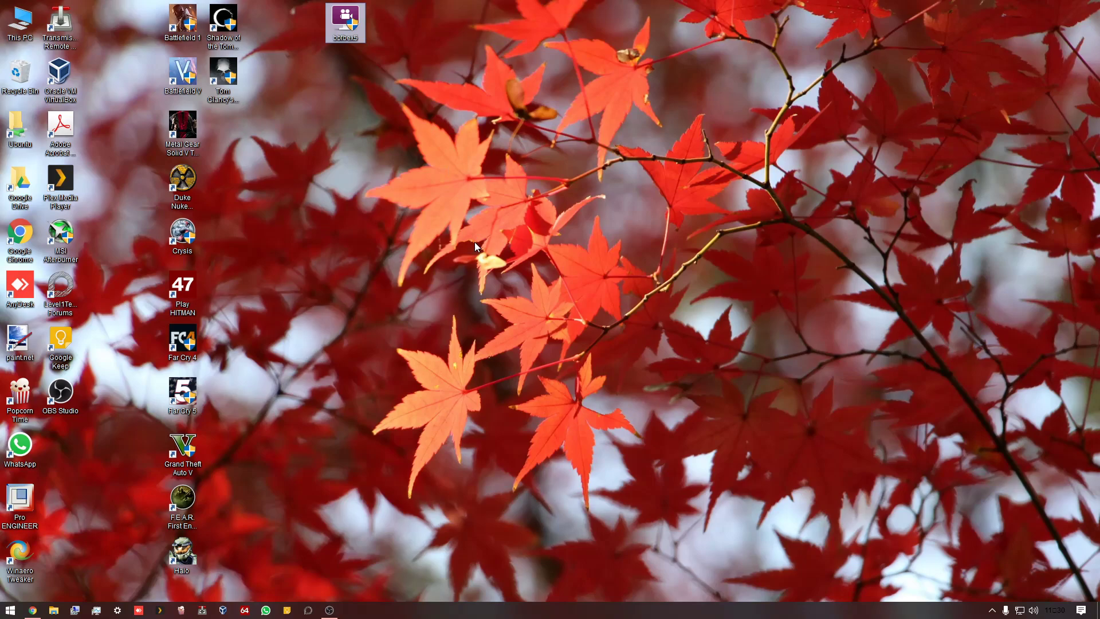
double_click(348, 23)
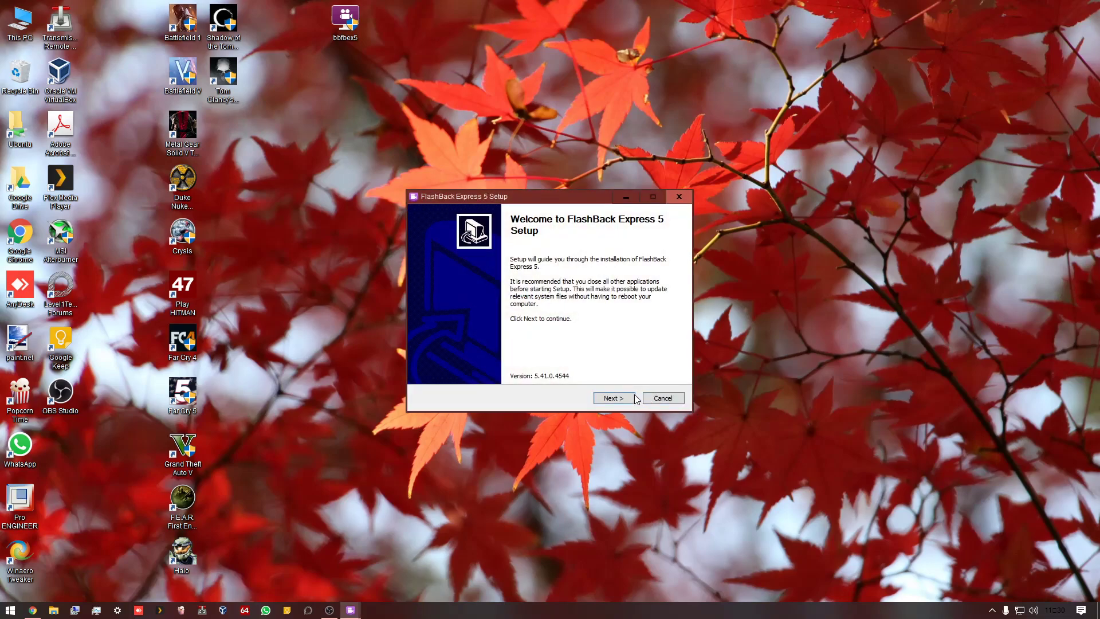
Step: Accept the licence, install with default location, folder and both shortcuts, declining usage data
left_click(614, 398)
left_click(527, 372)
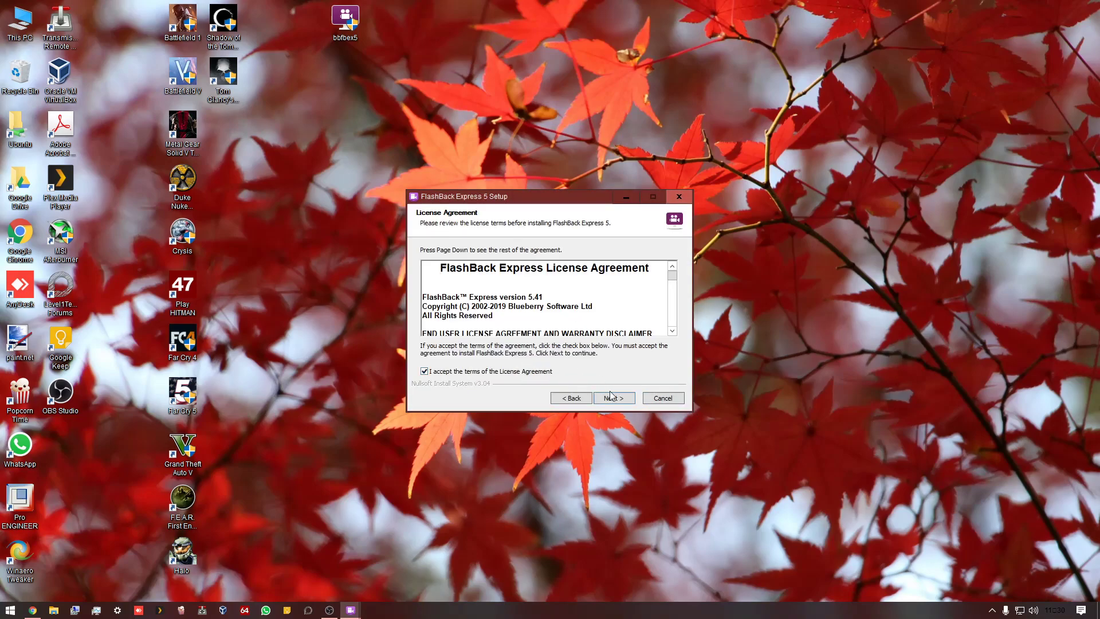
left_click(613, 397)
left_click(614, 398)
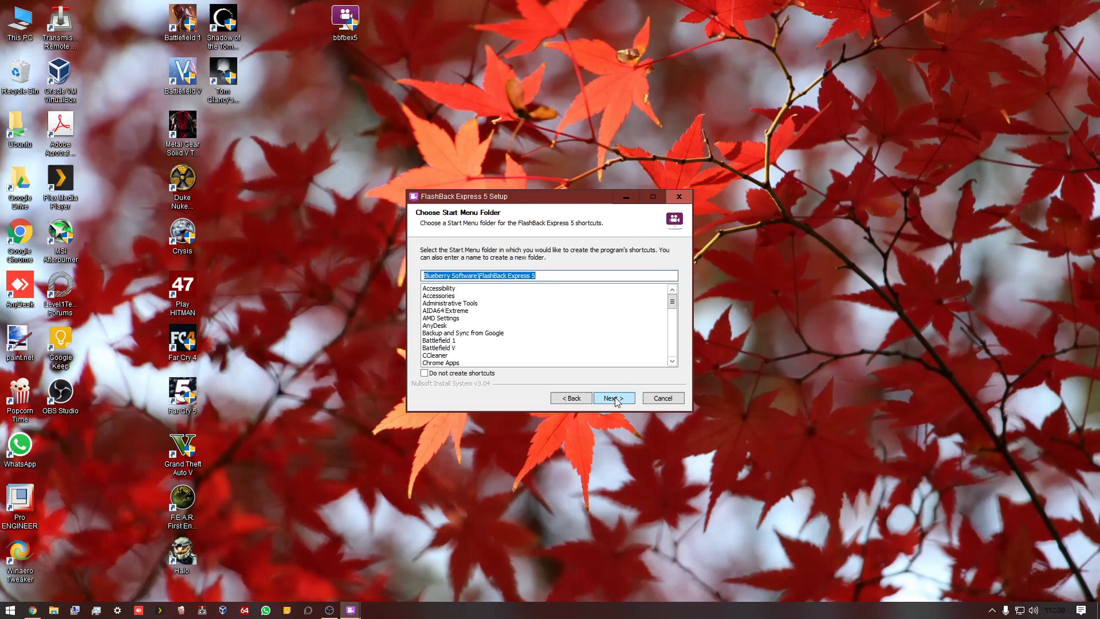
left_click(615, 398)
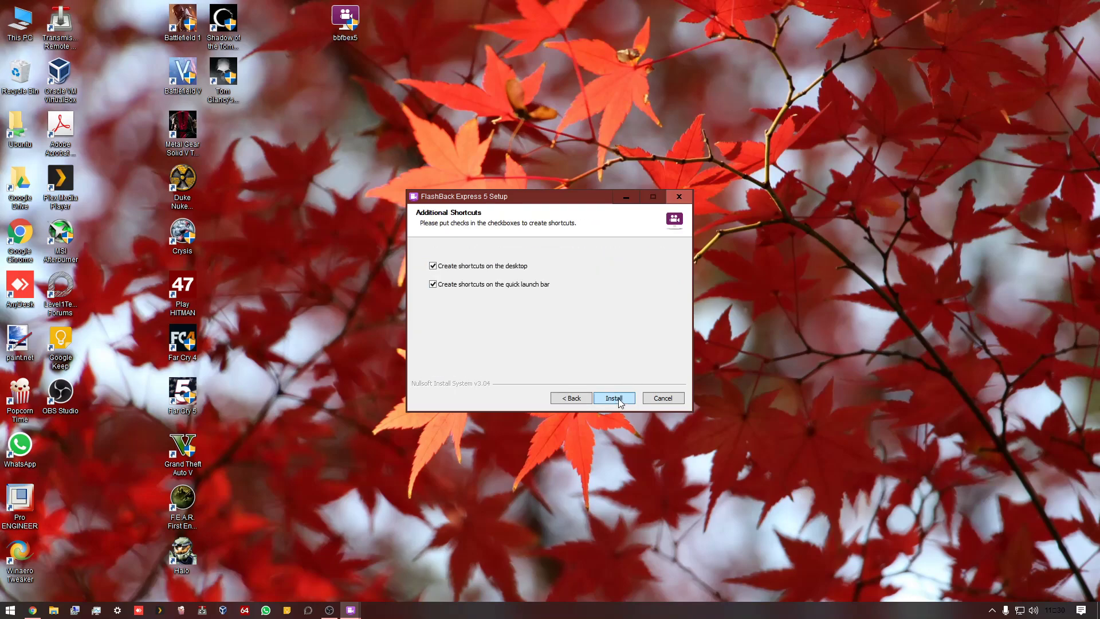
left_click(598, 400)
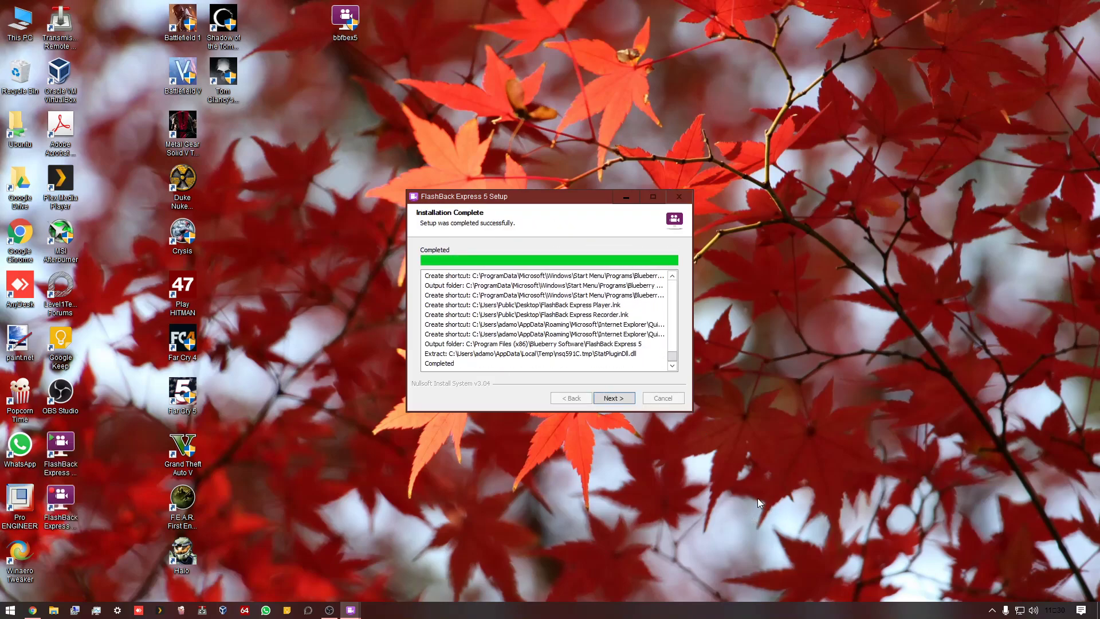
left_click(610, 395)
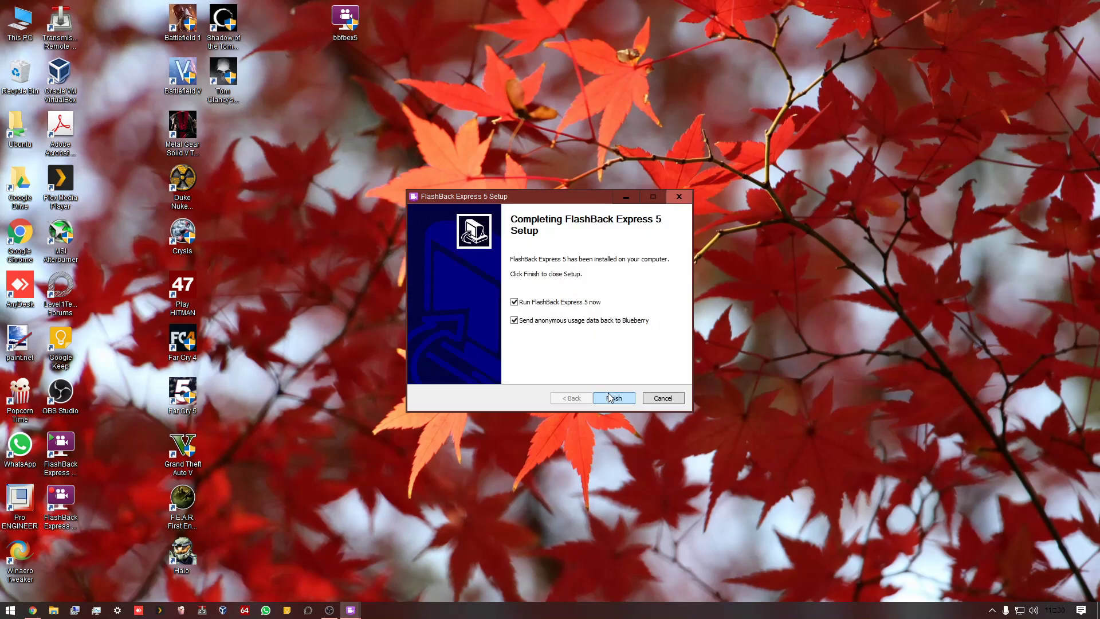
left_click(543, 323)
left_click(621, 399)
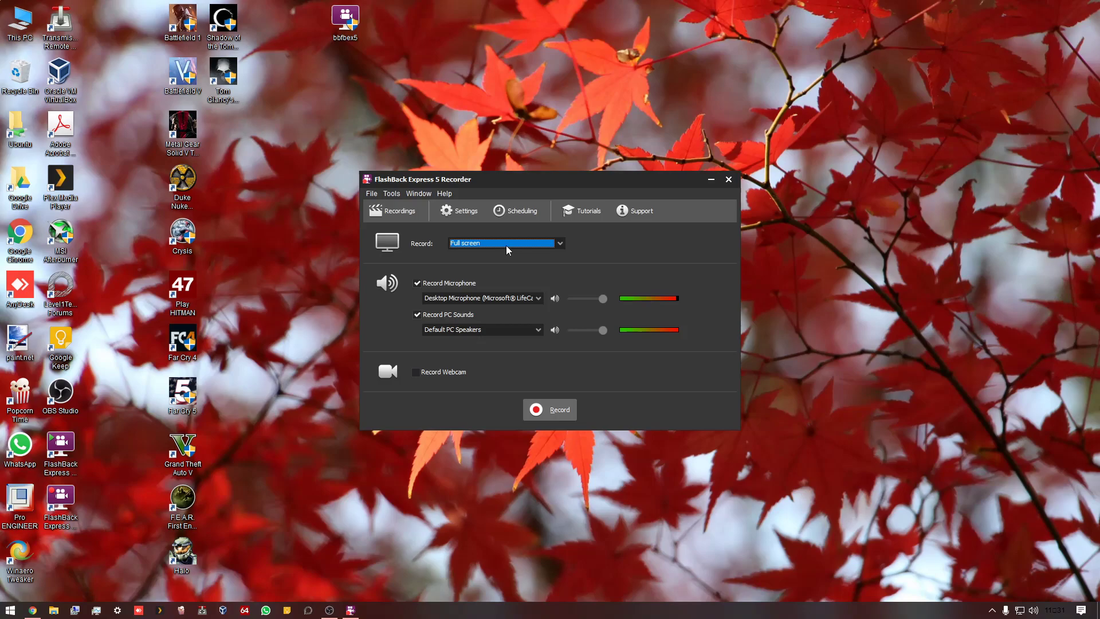
Step: Keep Full screen as the recording area and test the webcam in Windows Camera
left_click(560, 244)
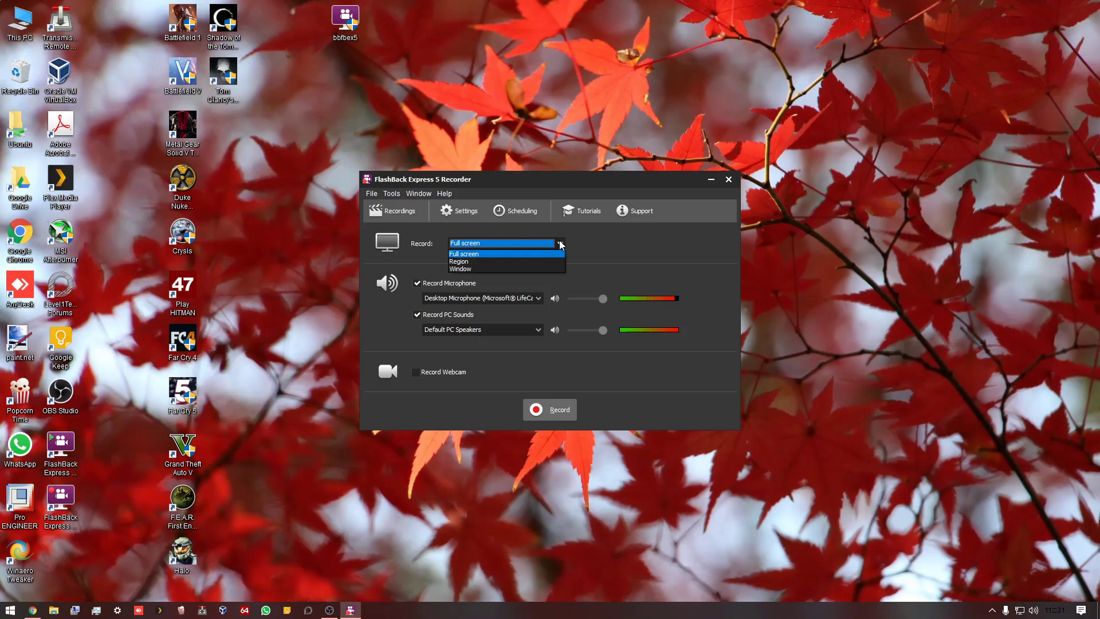
left_click(515, 253)
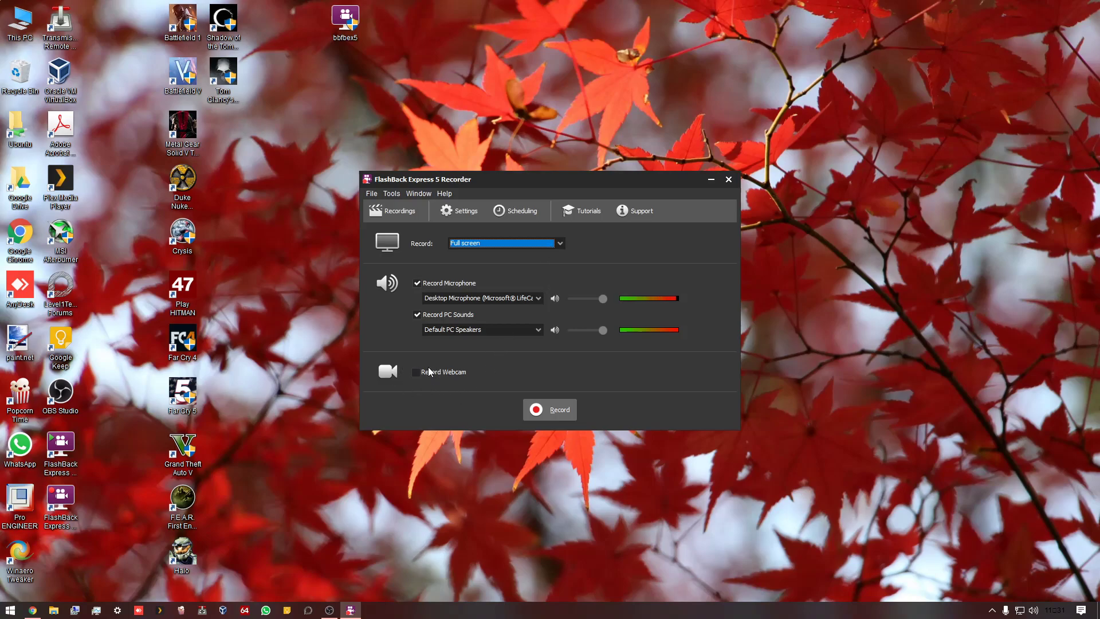
key("super")
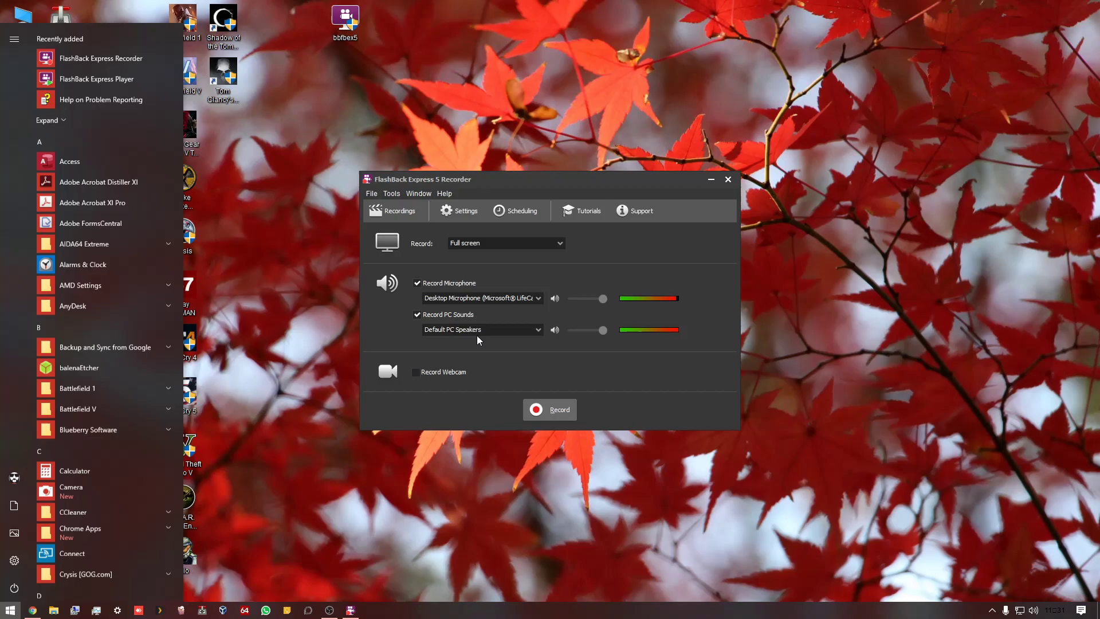
type("camer")
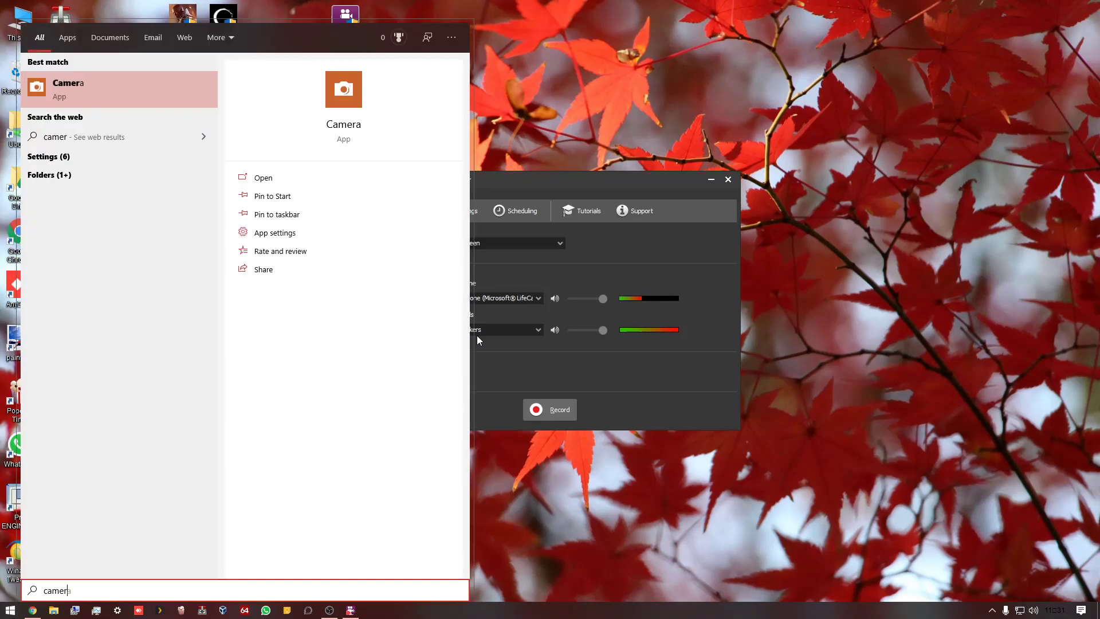
key("Return")
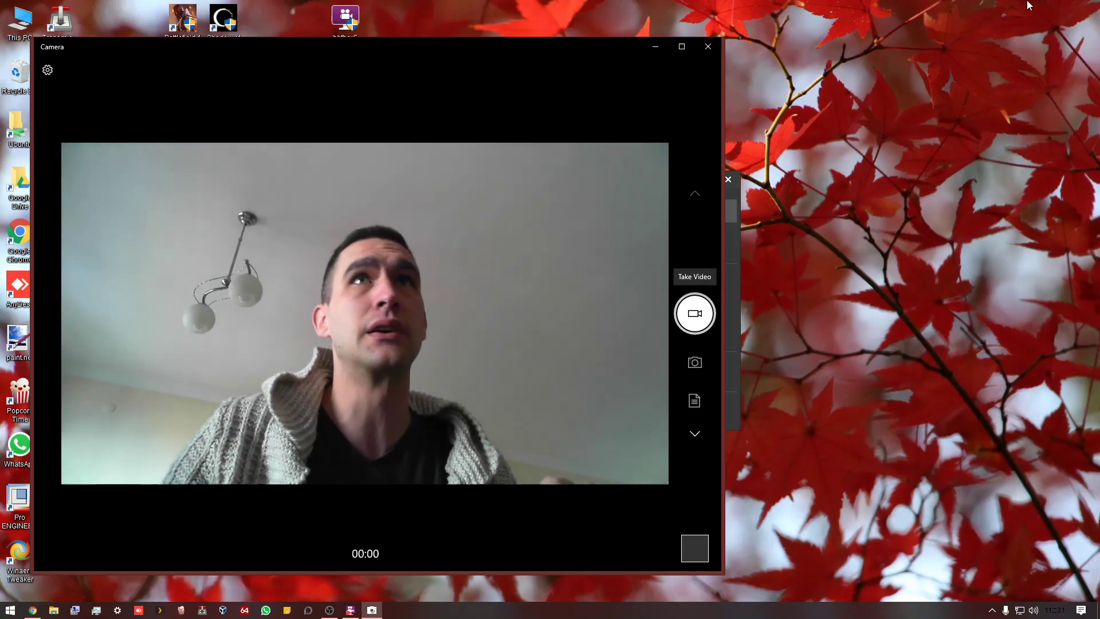
left_click(708, 48)
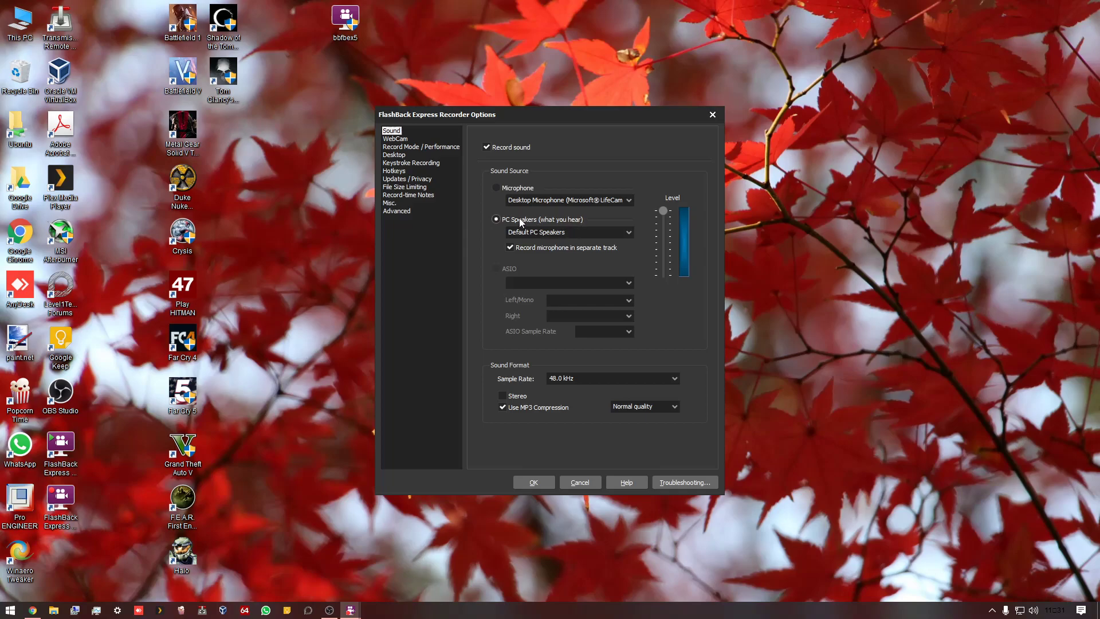
left_click(563, 235)
left_click(564, 236)
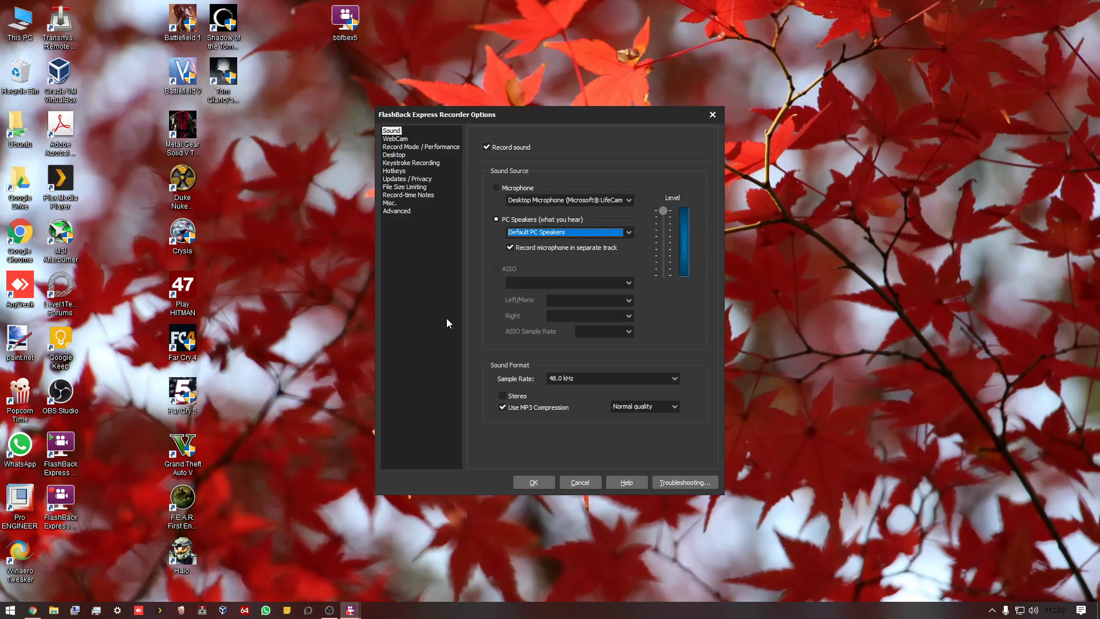
Step: Review the WebCam, Record Mode / Performance and Desktop option pages
left_click(417, 139)
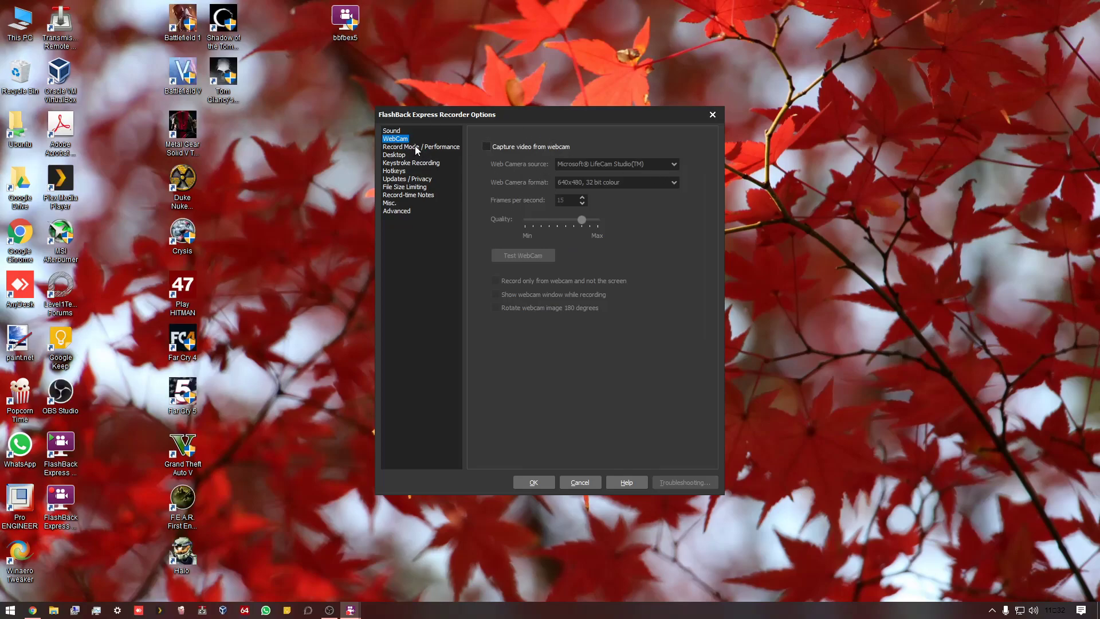
left_click(415, 147)
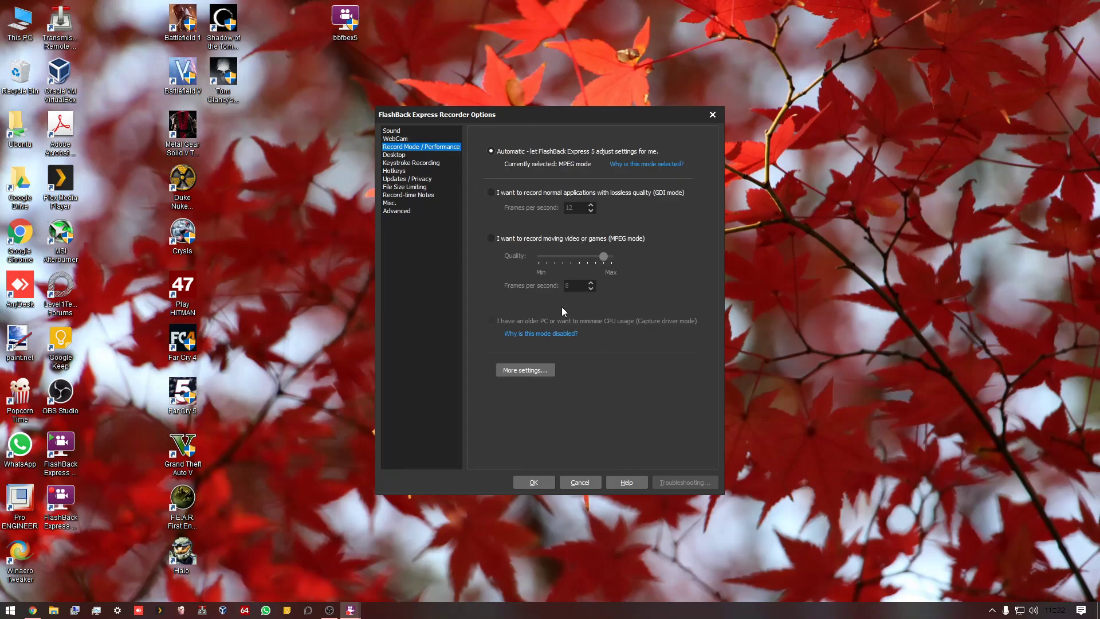
left_click(393, 156)
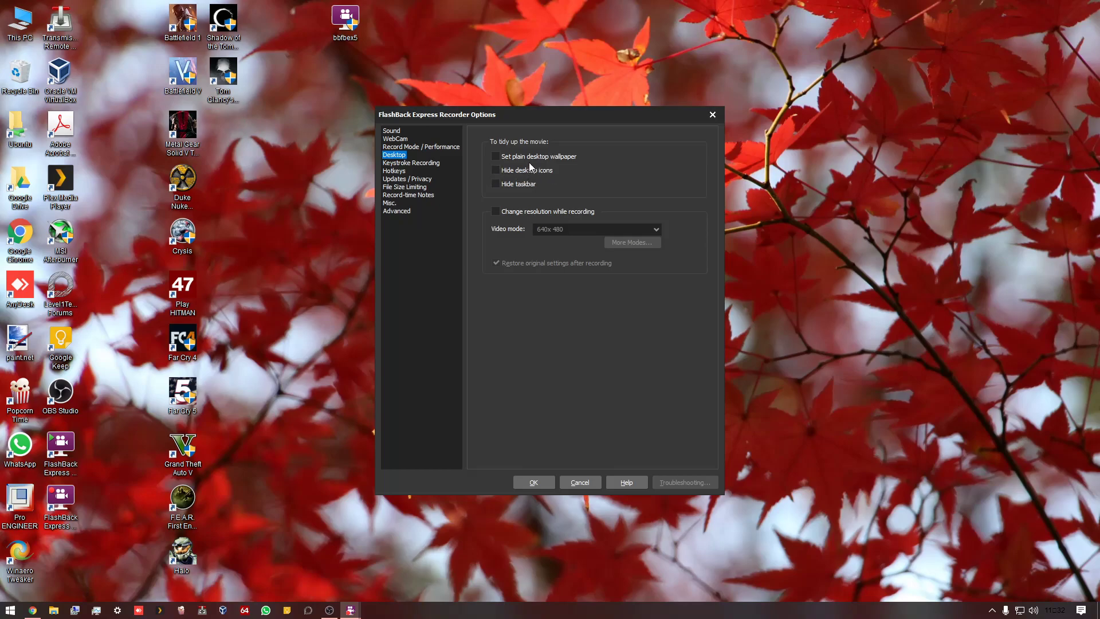
Step: Turn off automatic update checks, anonymous usage statistics and startup logging
left_click(425, 164)
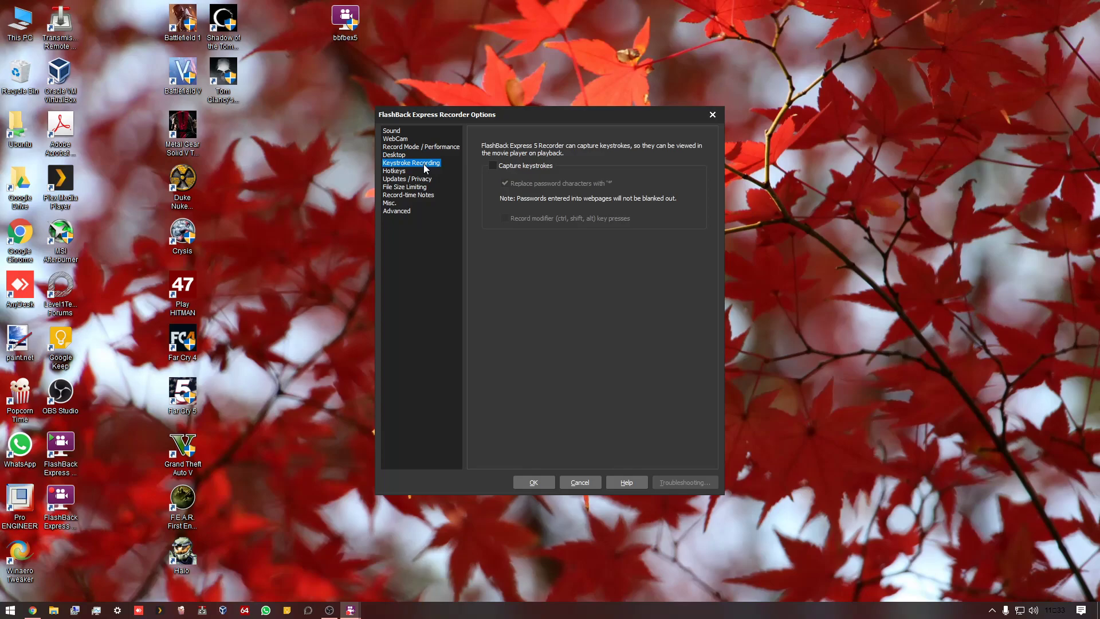
left_click(395, 171)
left_click(412, 179)
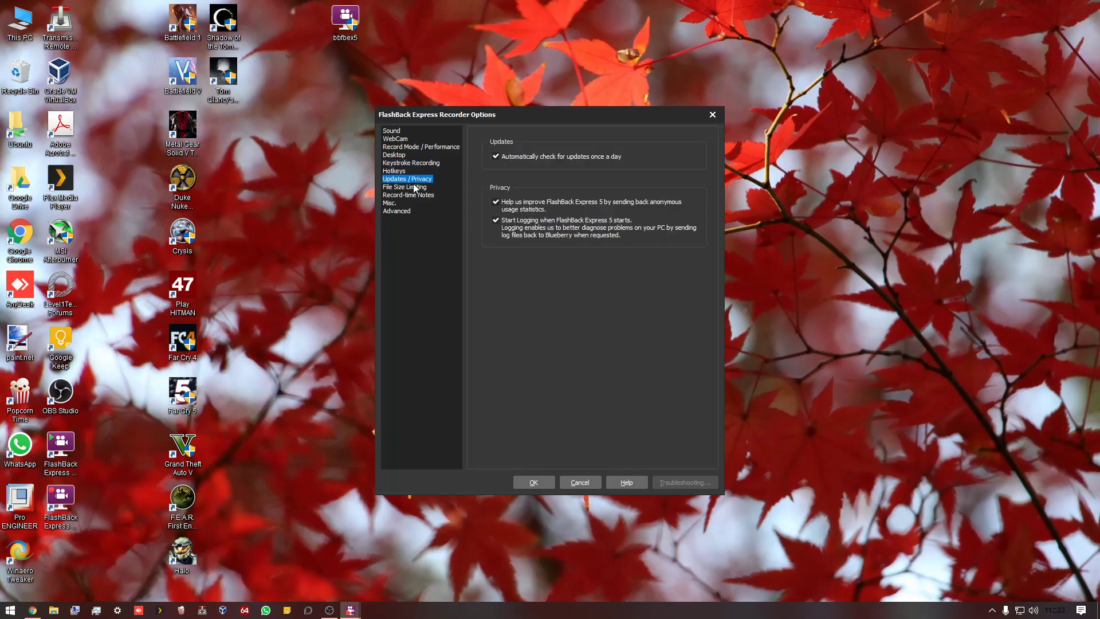
left_click(564, 155)
left_click(533, 203)
left_click(533, 224)
Step: Disable 'Show Welcome form on startup' under Misc. and apply the options with OK
left_click(418, 186)
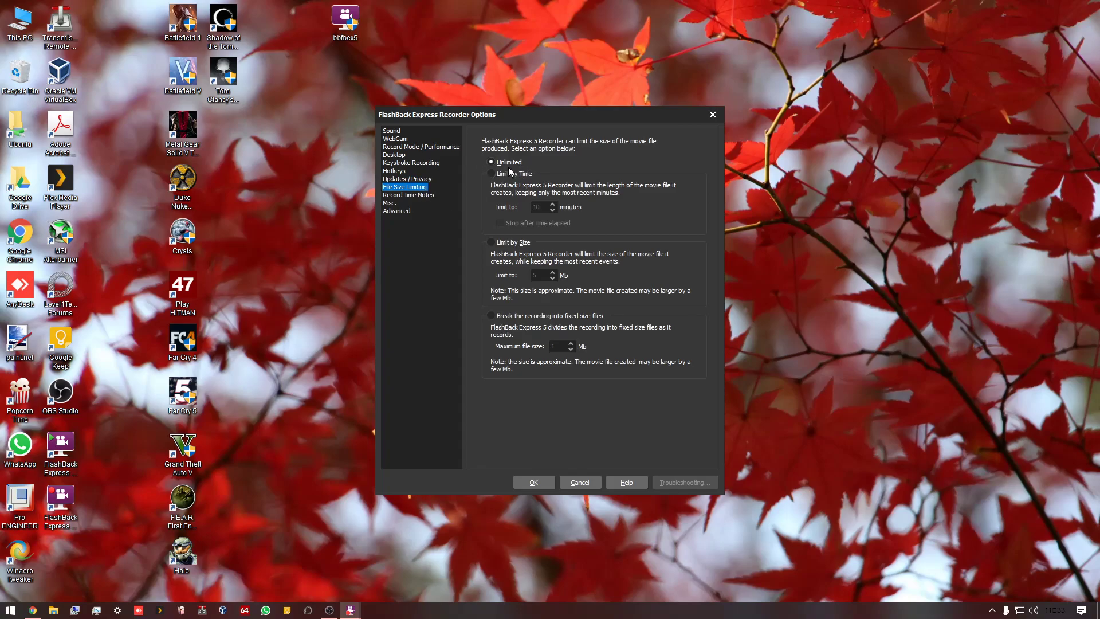
left_click(417, 195)
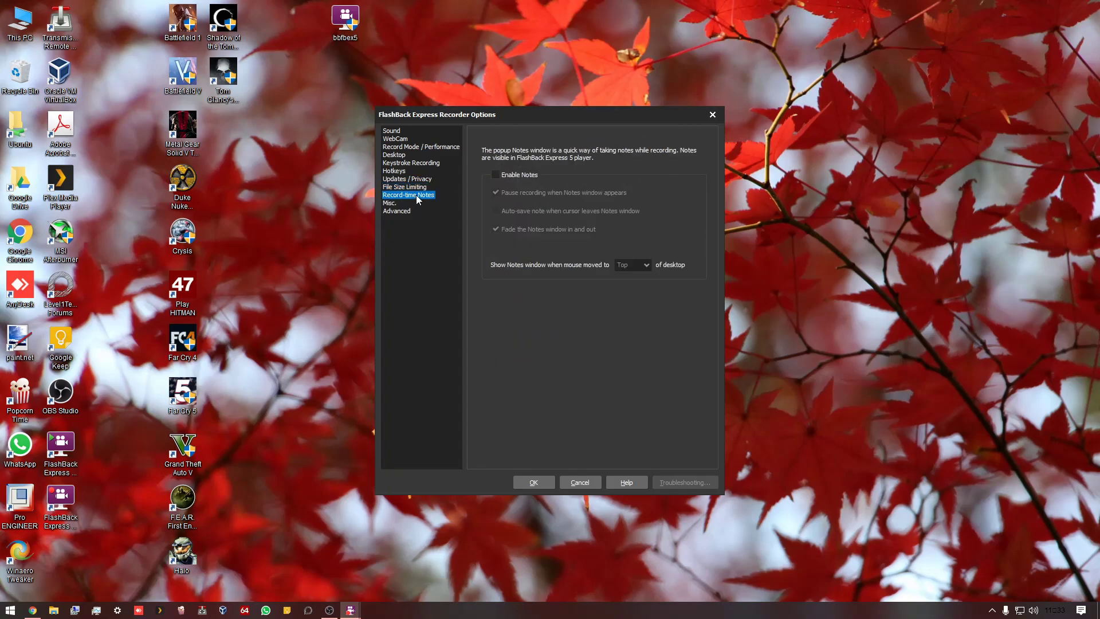
left_click(389, 203)
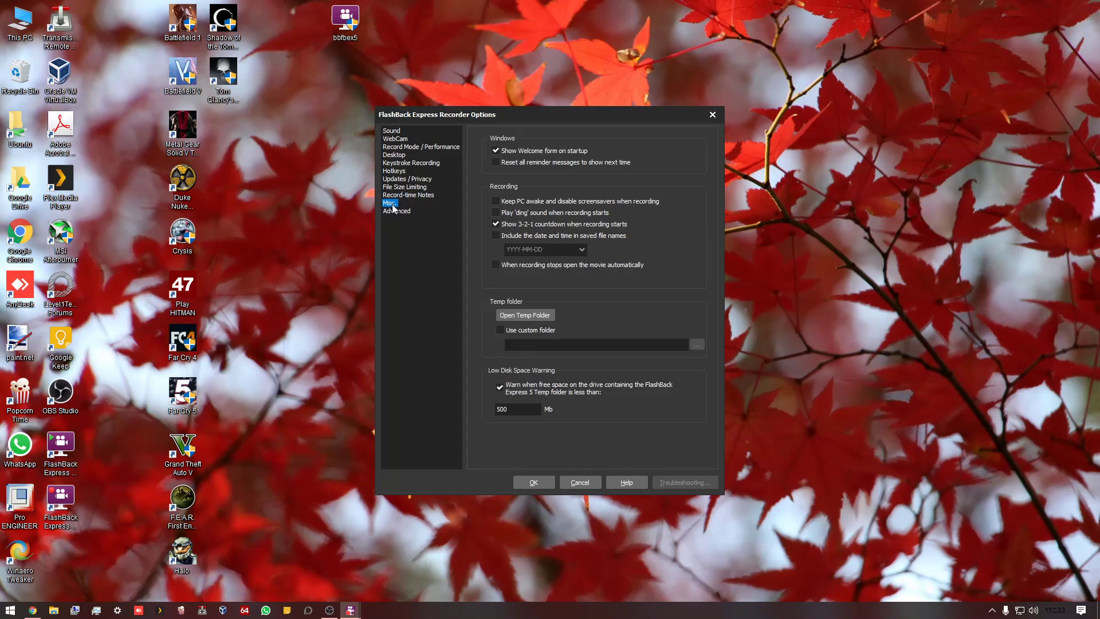
left_click(509, 151)
left_click(398, 210)
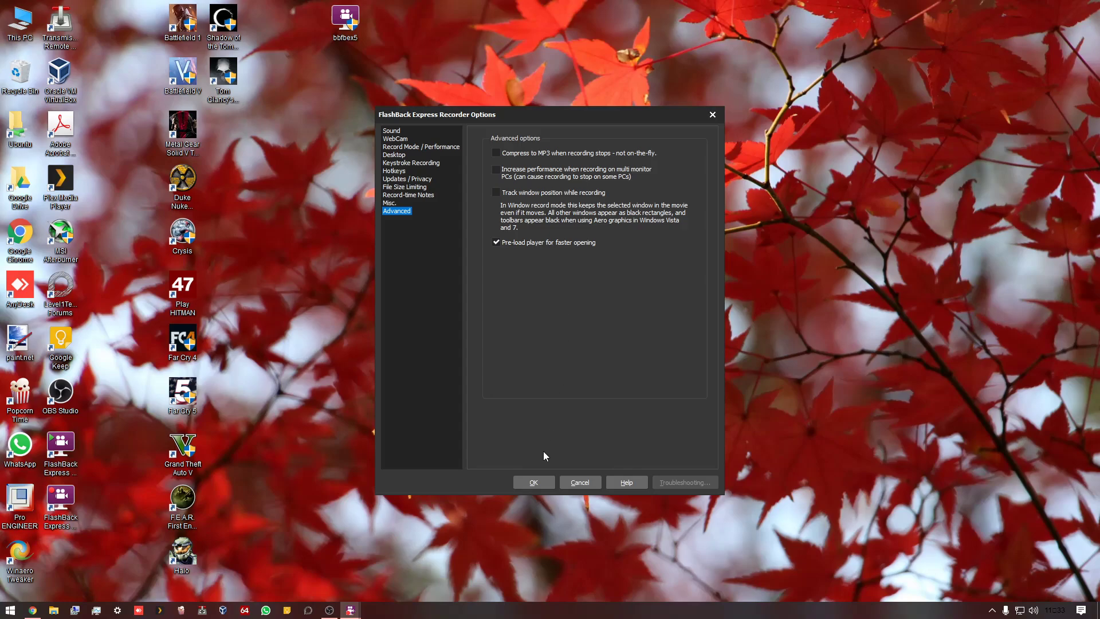
left_click(525, 482)
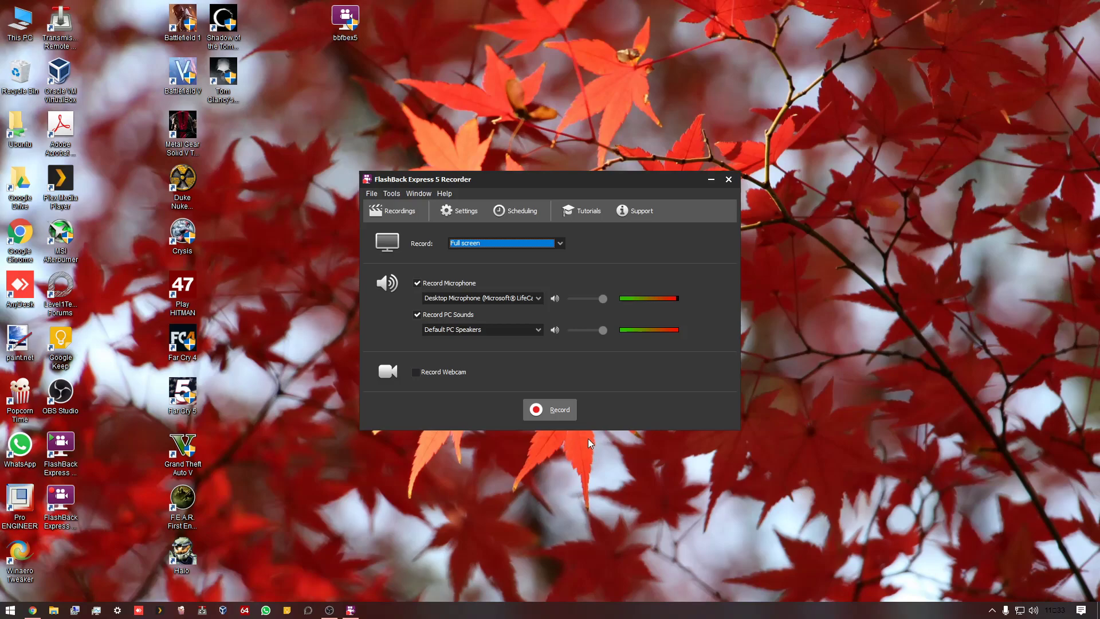
Step: Start the full-screen recording, park the recorder panel bottom-right, and bring Chrome forward
left_click(554, 409)
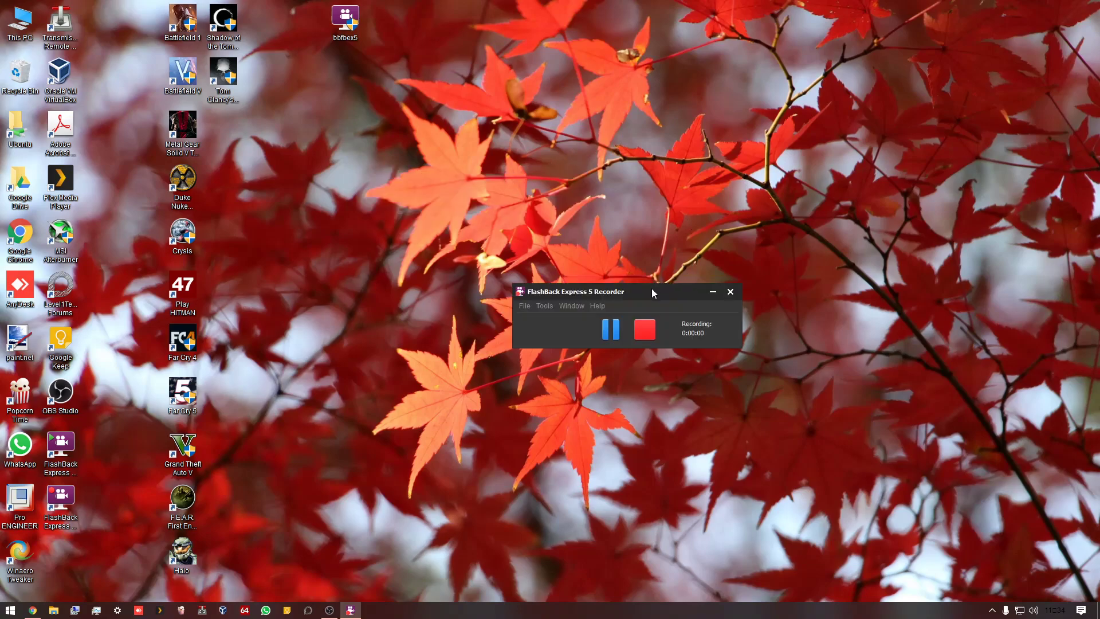
left_click_drag(652, 287, 994, 524)
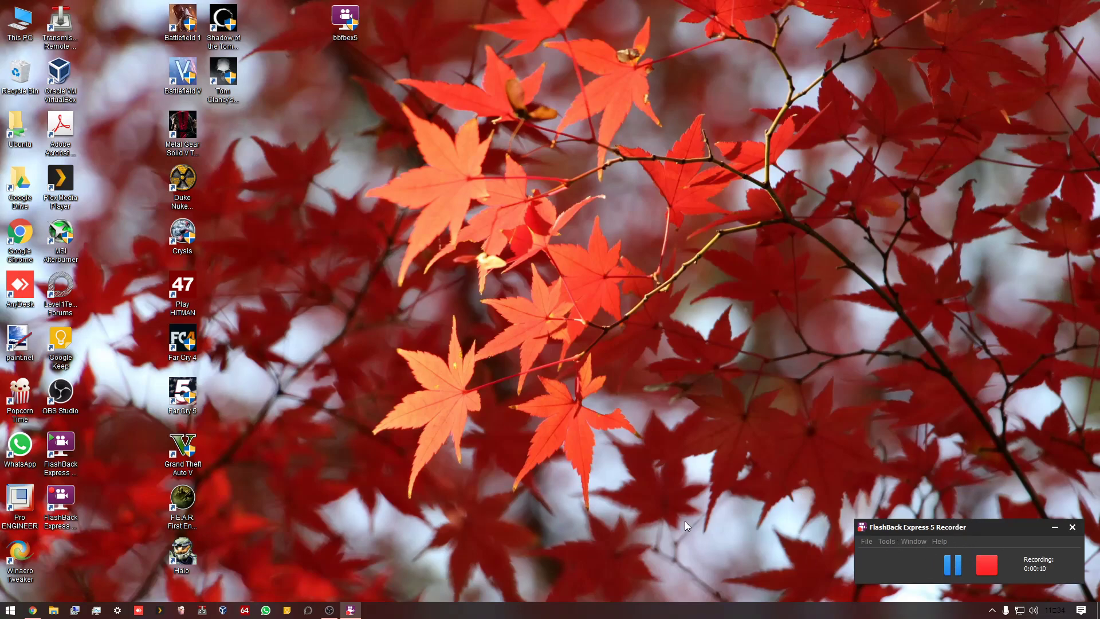
left_click_drag(898, 529, 900, 535)
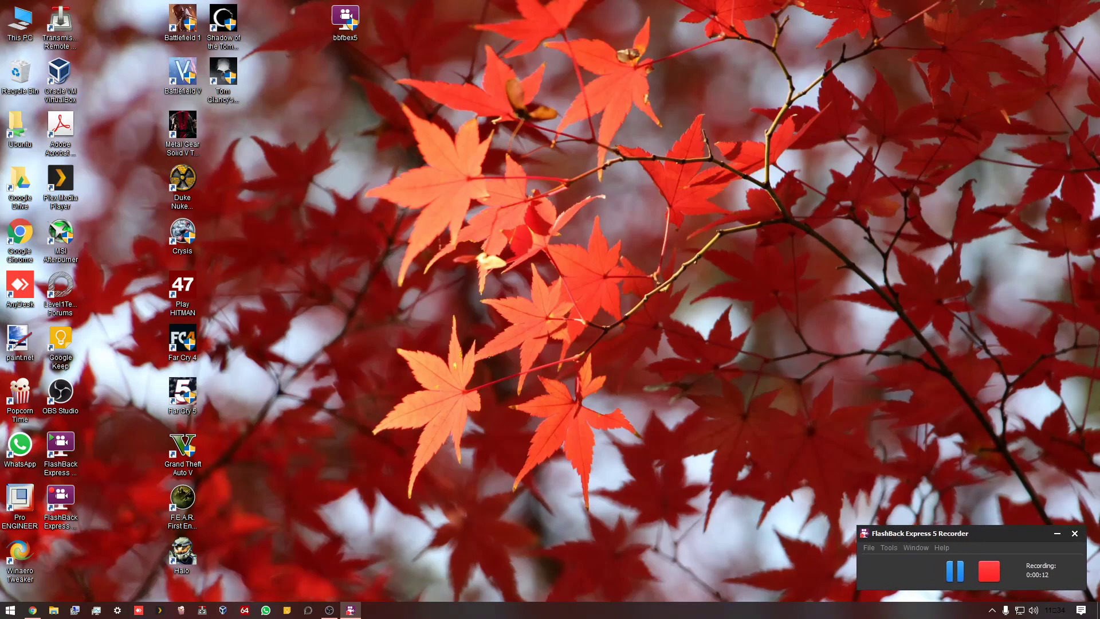
left_click(33, 610)
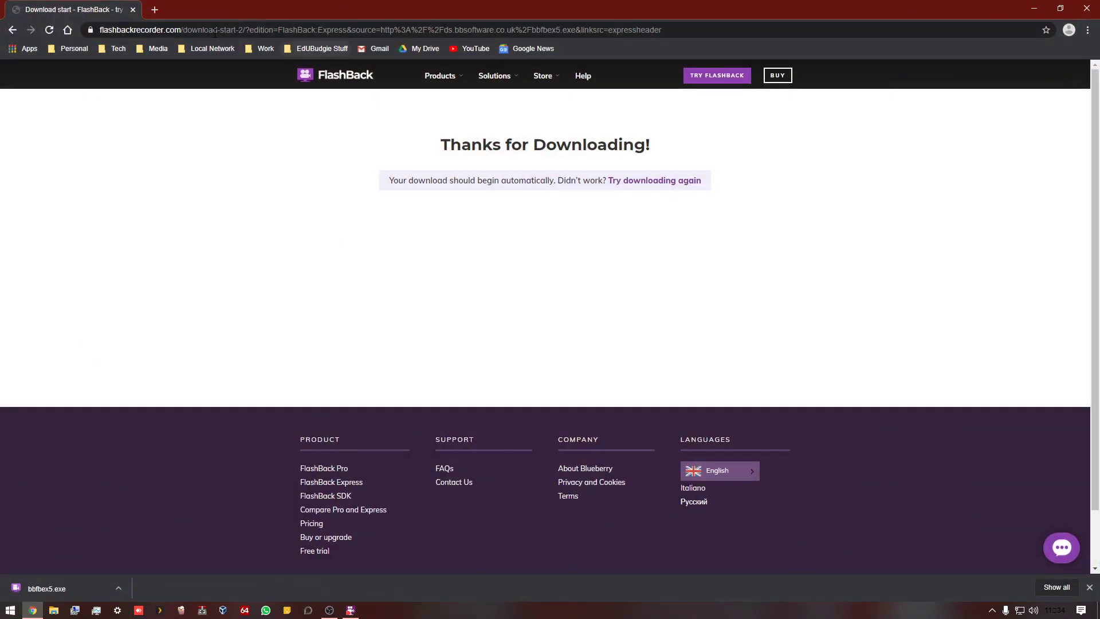
Step: Remove the installer from Chrome's downloads list and close the downloads tab
left_click(268, 50)
left_click(293, 144)
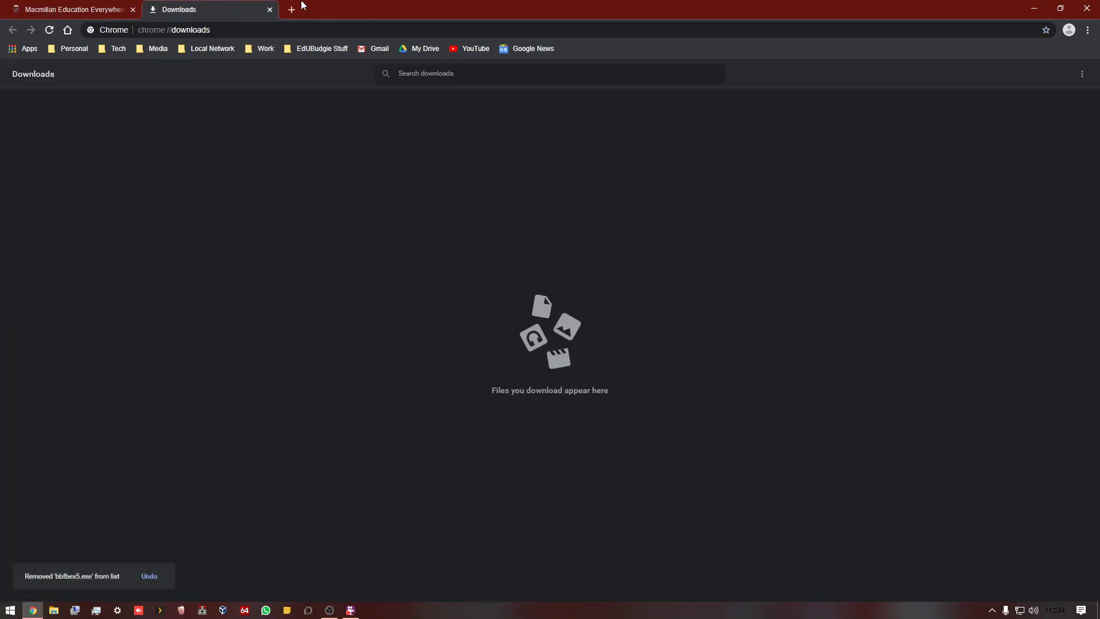
left_click(270, 10)
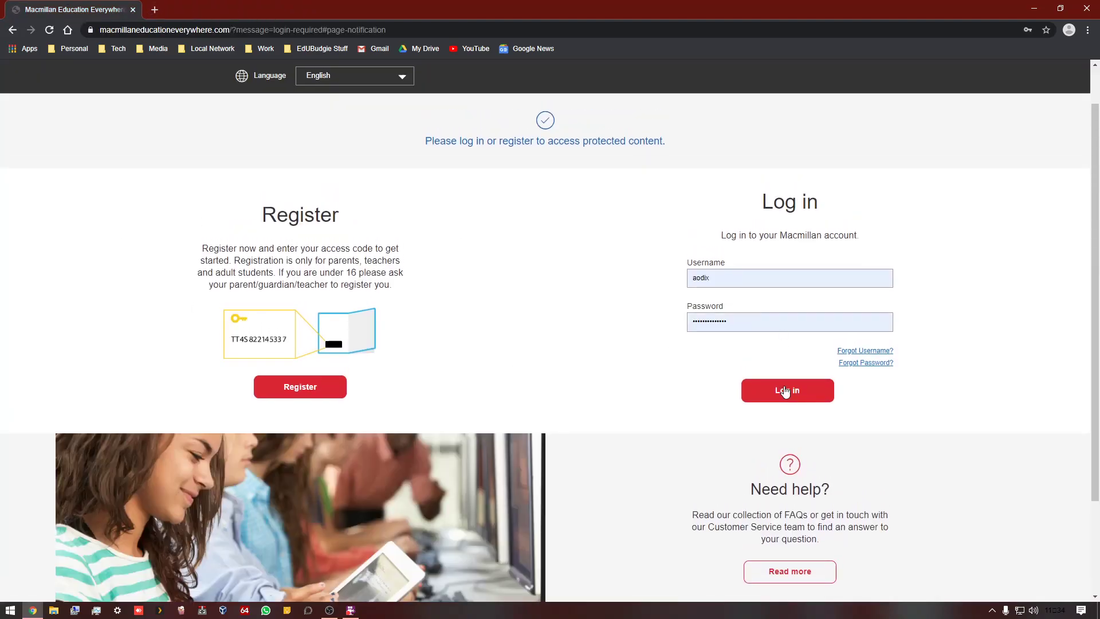
Step: Log in, open Gateway 2nd Edition, minimise Chrome and stop the recording
left_click(785, 392)
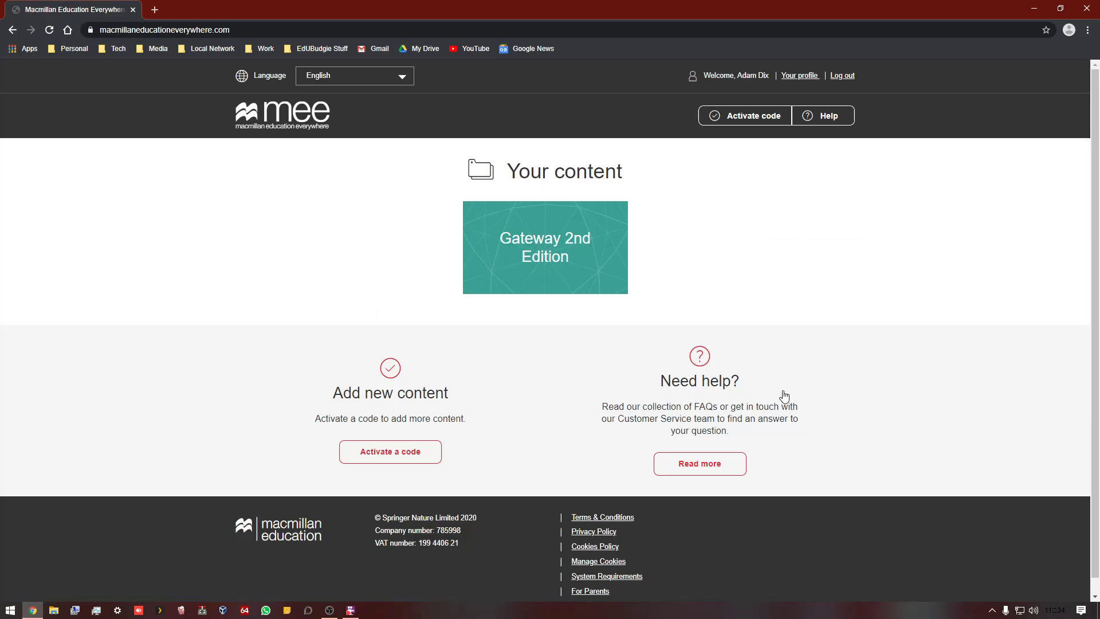
left_click(572, 264)
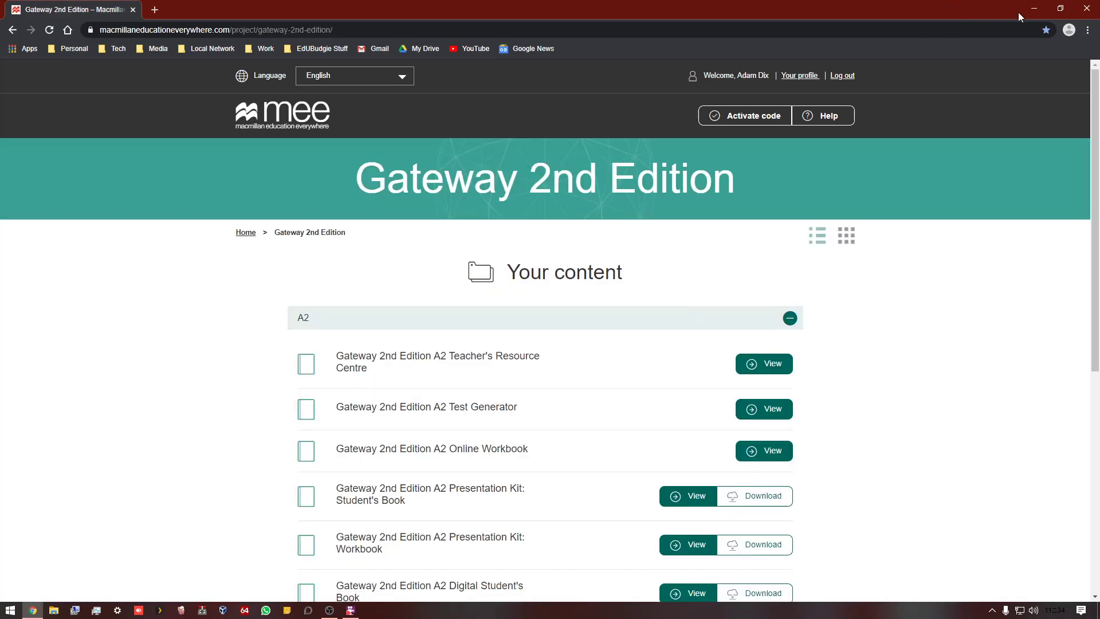
left_click(1034, 9)
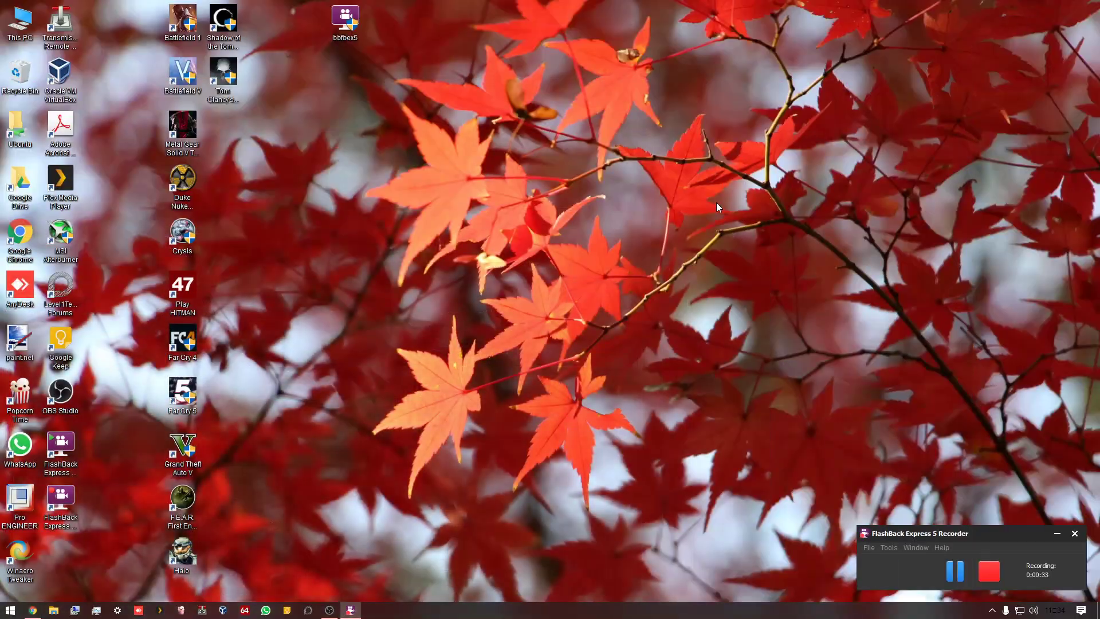
left_click(989, 566)
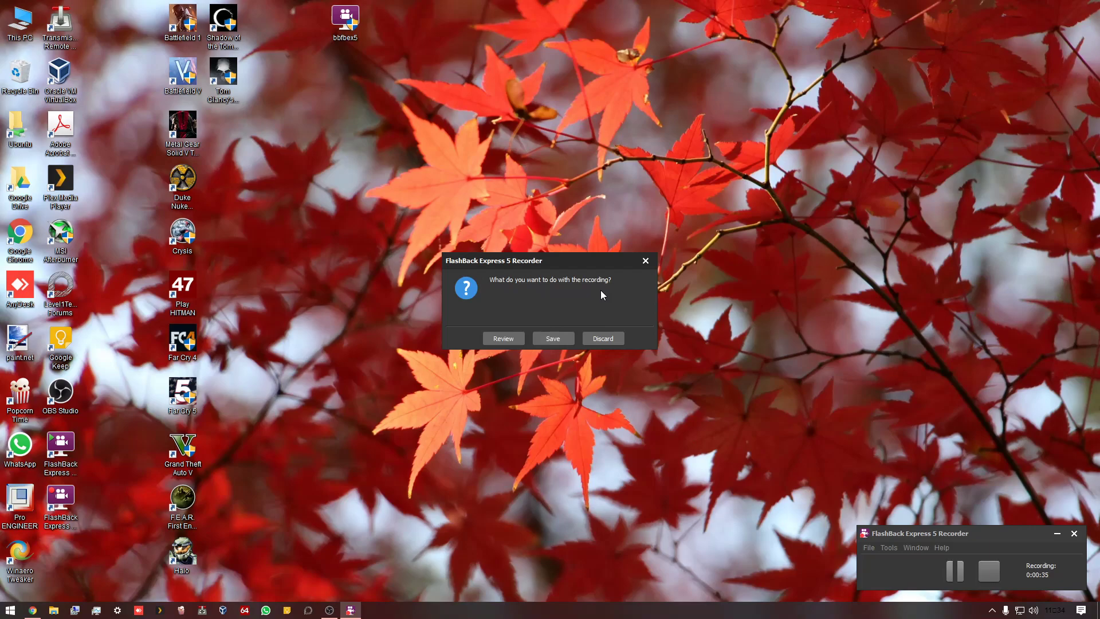
Step: Save the recording to the Desktop as 'new recording 1' and move its icon up
left_click(545, 338)
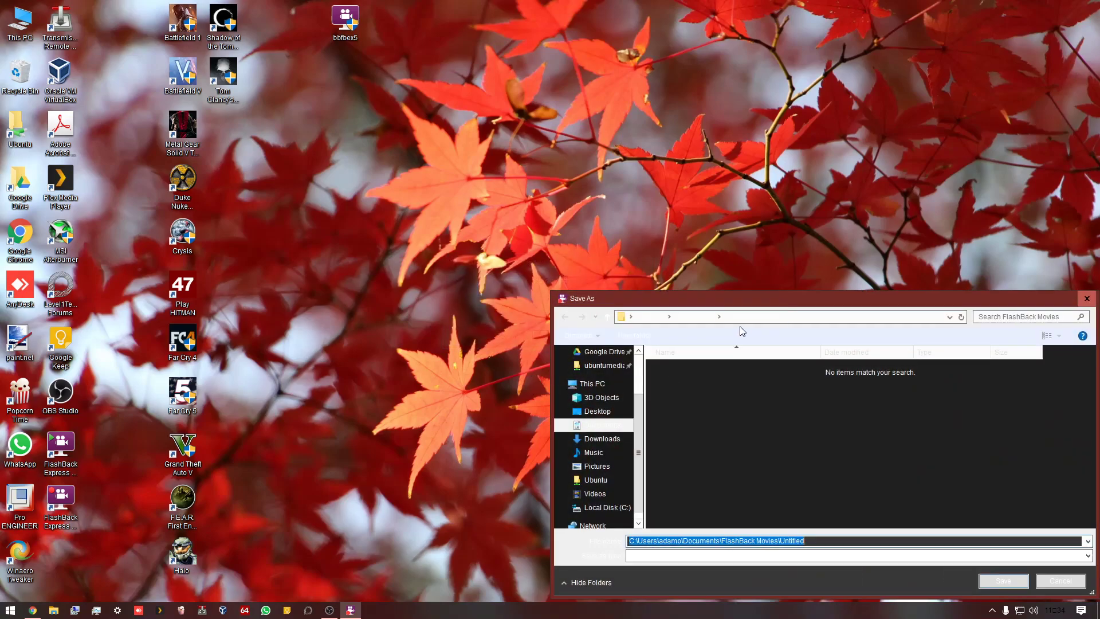
left_click_drag(741, 298, 638, 191)
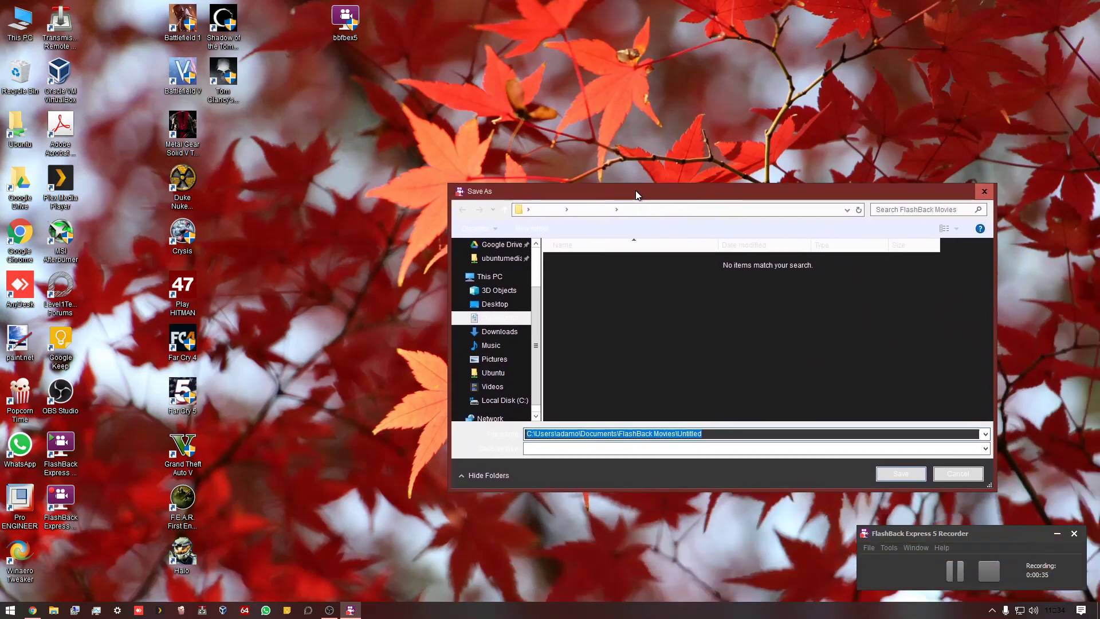
left_click(499, 304)
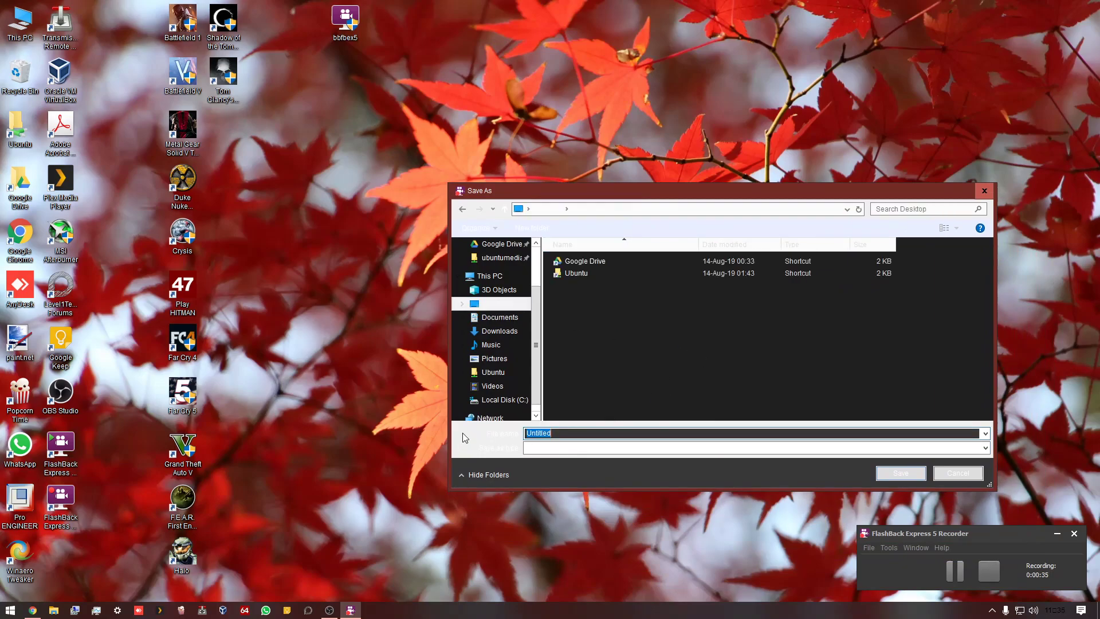
type("new recording 21")
key("BackSpace")
key("BackSpace")
type("1")
left_click(916, 475)
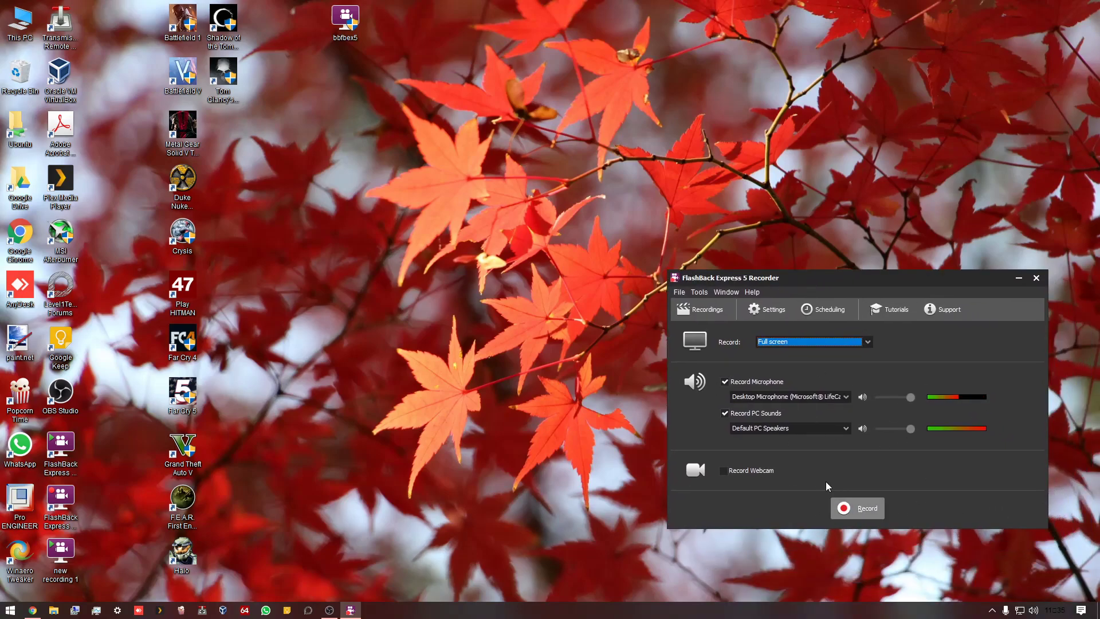
left_click_drag(65, 555, 347, 179)
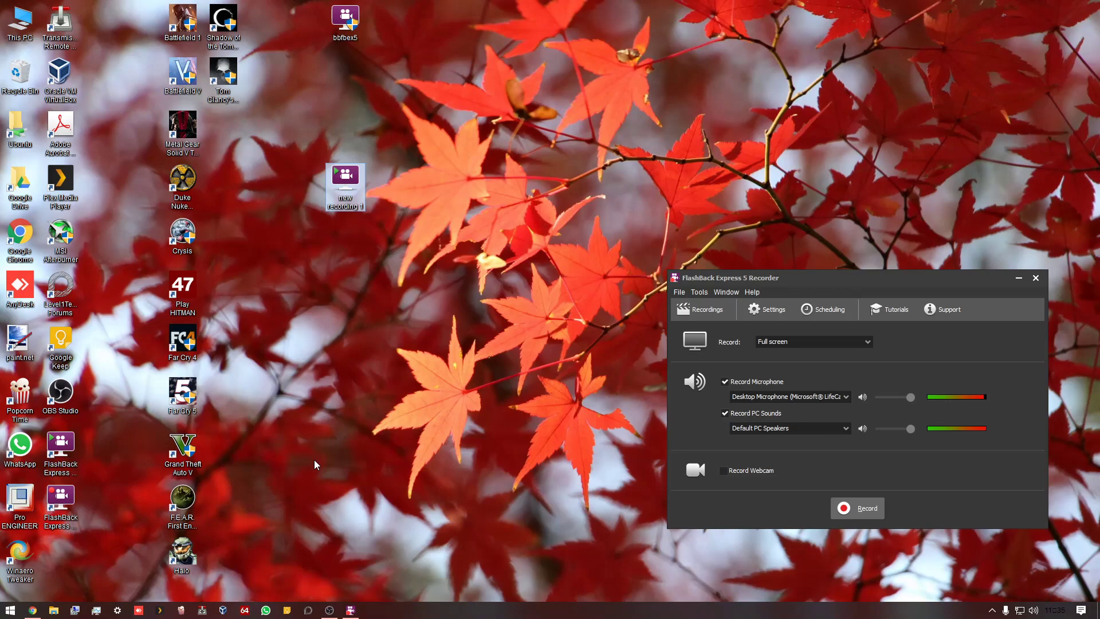
Step: Open new recording 1 in FlashBack Player, pause its playback, and raise the volume slightly
double_click(349, 179)
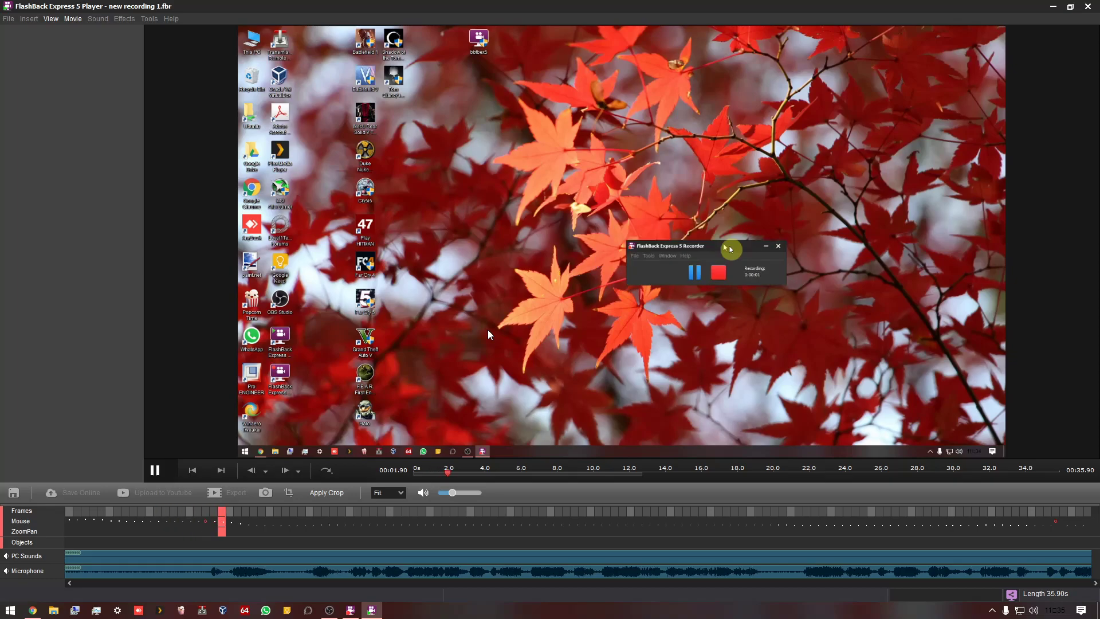
left_click(155, 470)
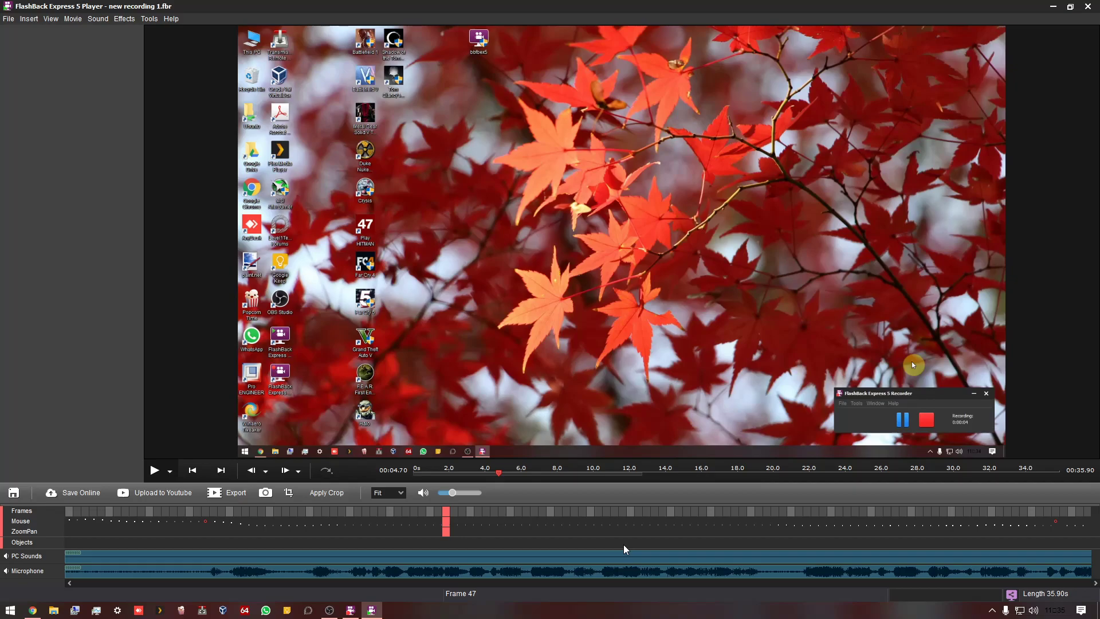
left_click_drag(452, 494, 467, 496)
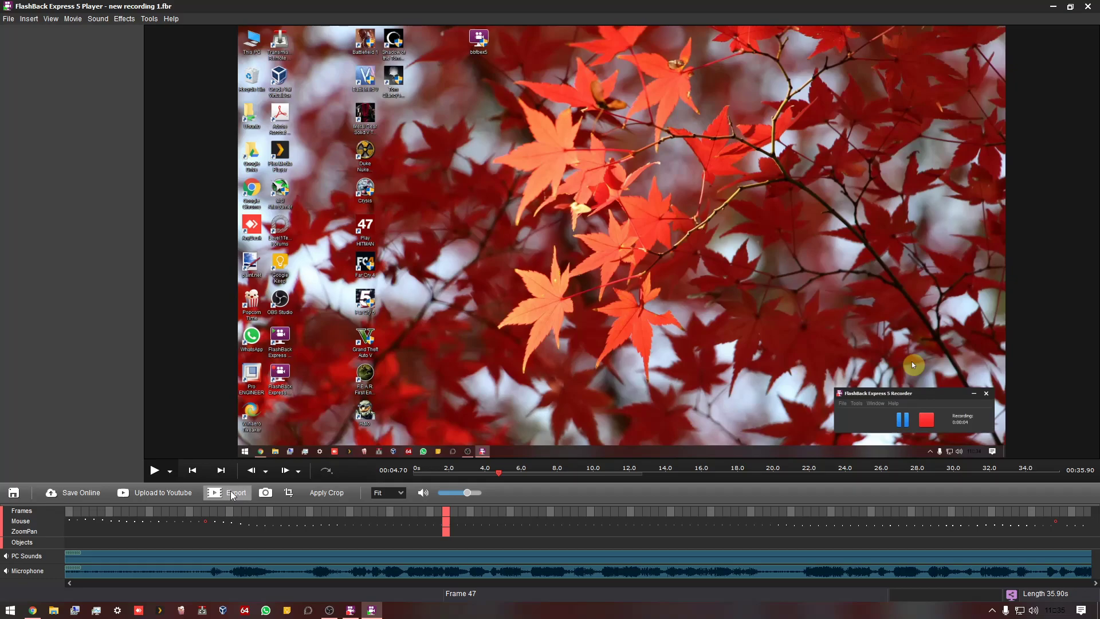
Step: Start exporting the recording with MPEG4 as the chosen export format
left_click(9, 18)
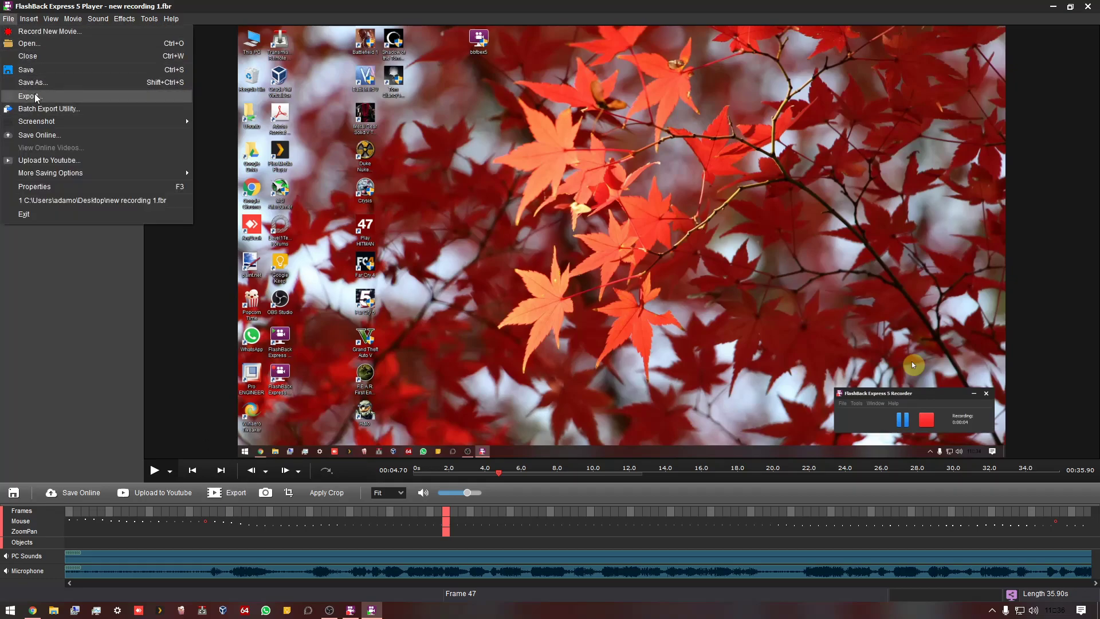
left_click(74, 287)
left_click(217, 491)
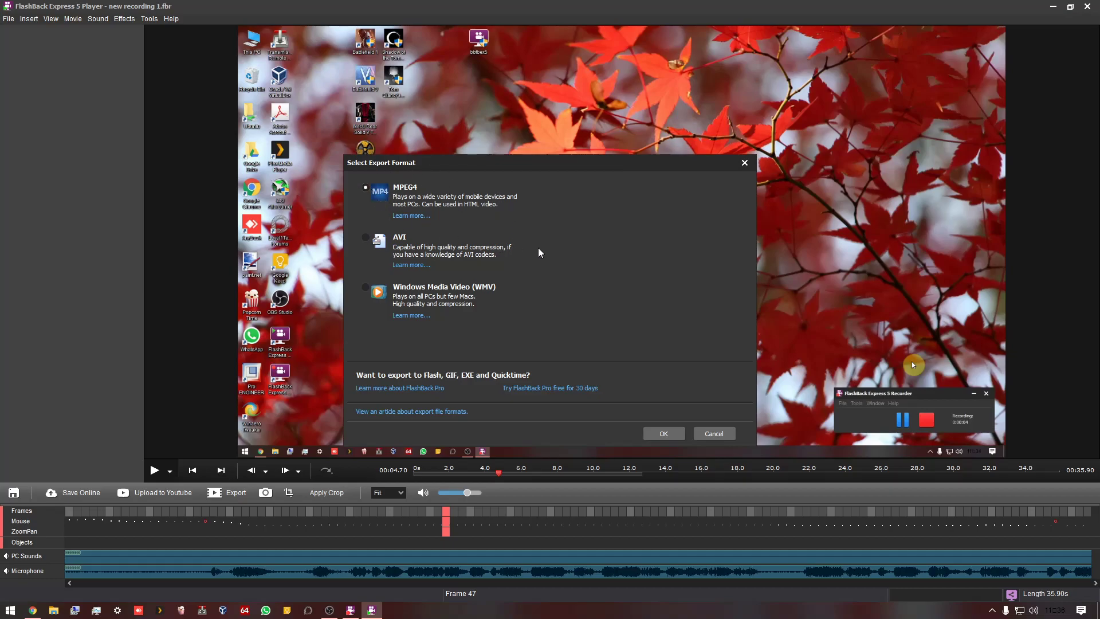
left_click(656, 435)
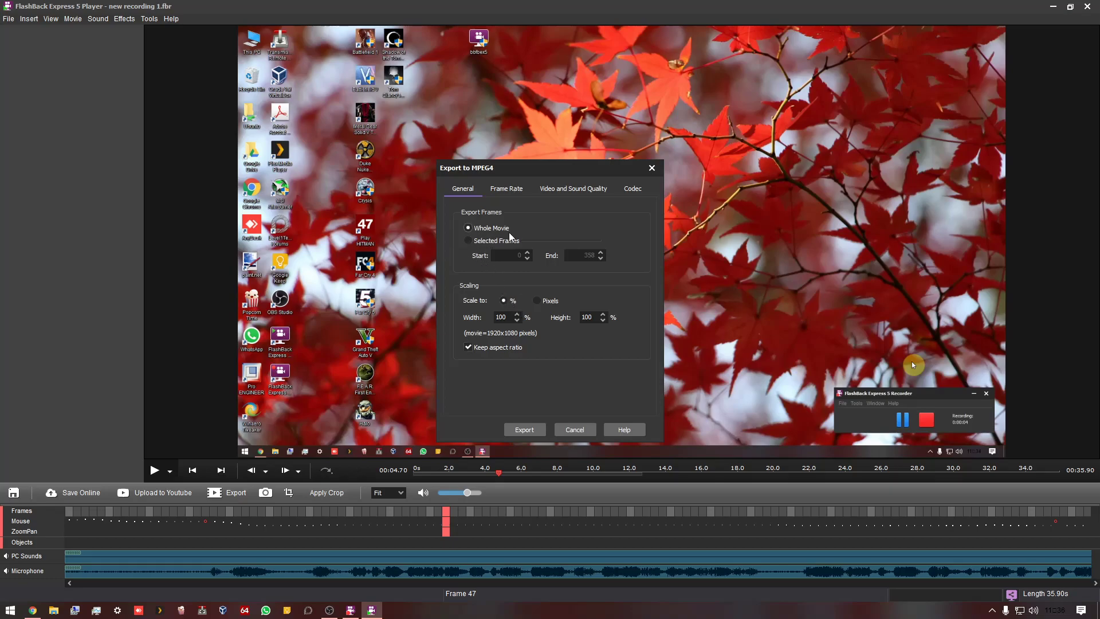
Step: Raise the MPEG4 export video quality to 100% and confirm the OpenH264 codec
left_click(508, 196)
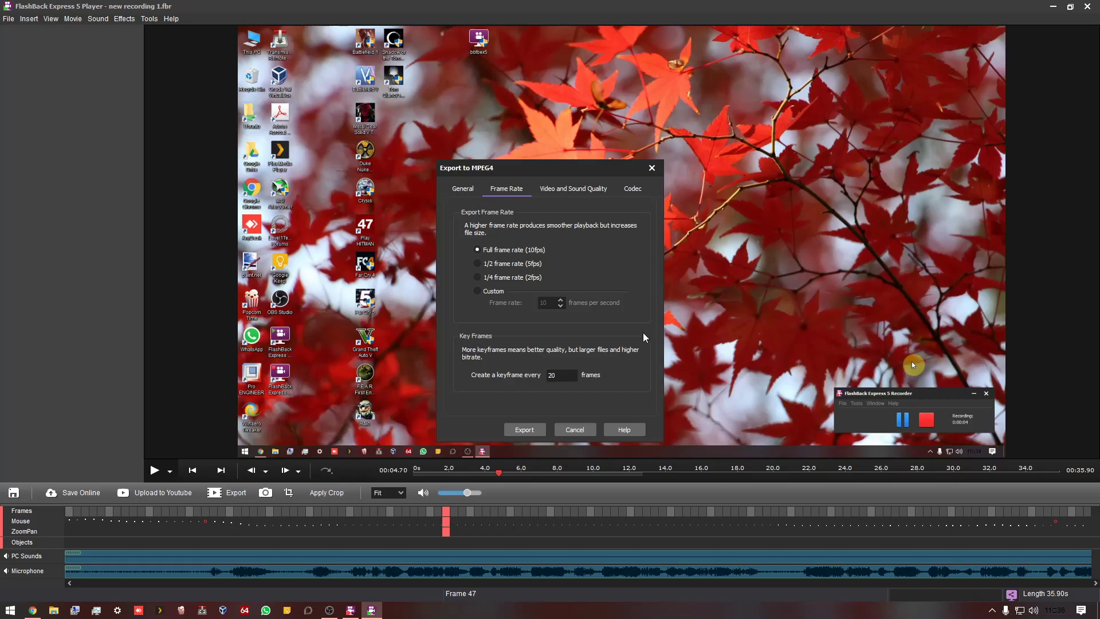
left_click(589, 194)
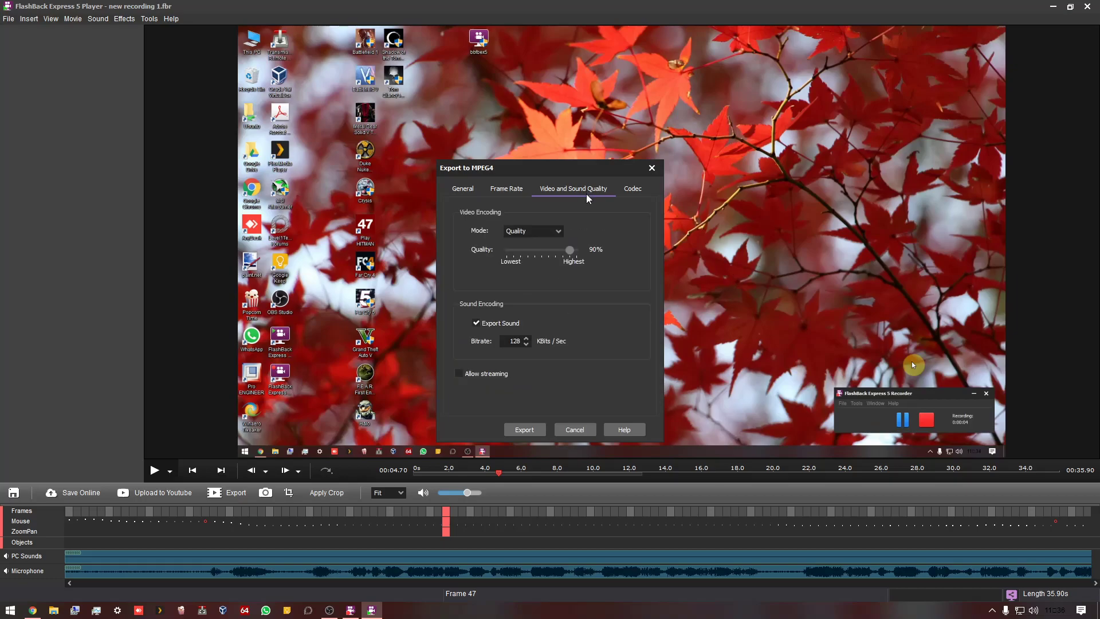
left_click_drag(569, 249, 578, 256)
left_click(637, 195)
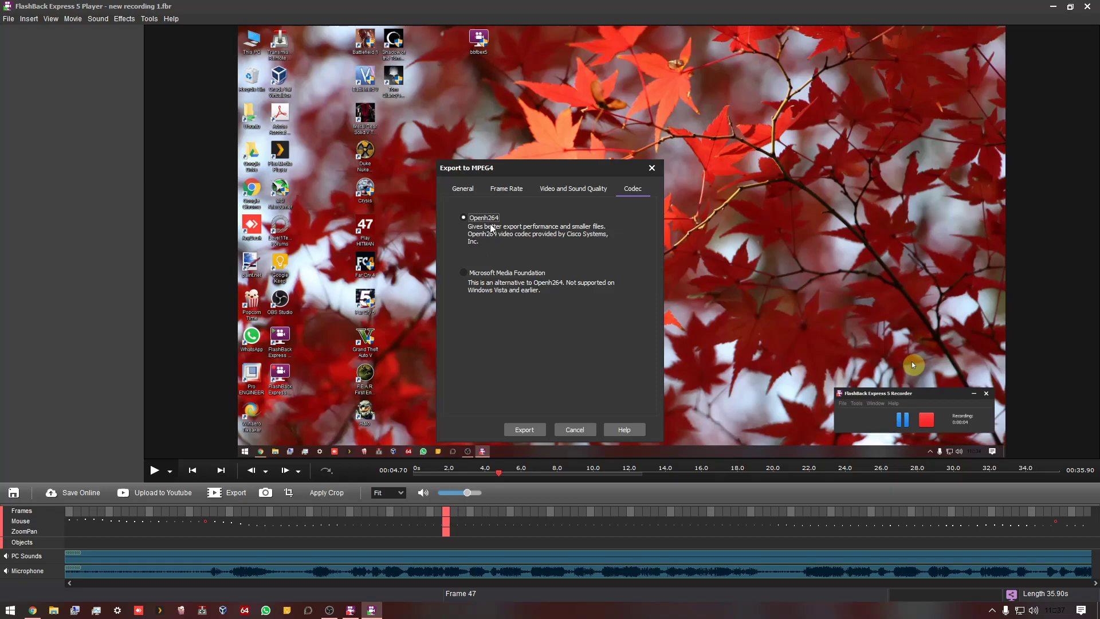
left_click(588, 189)
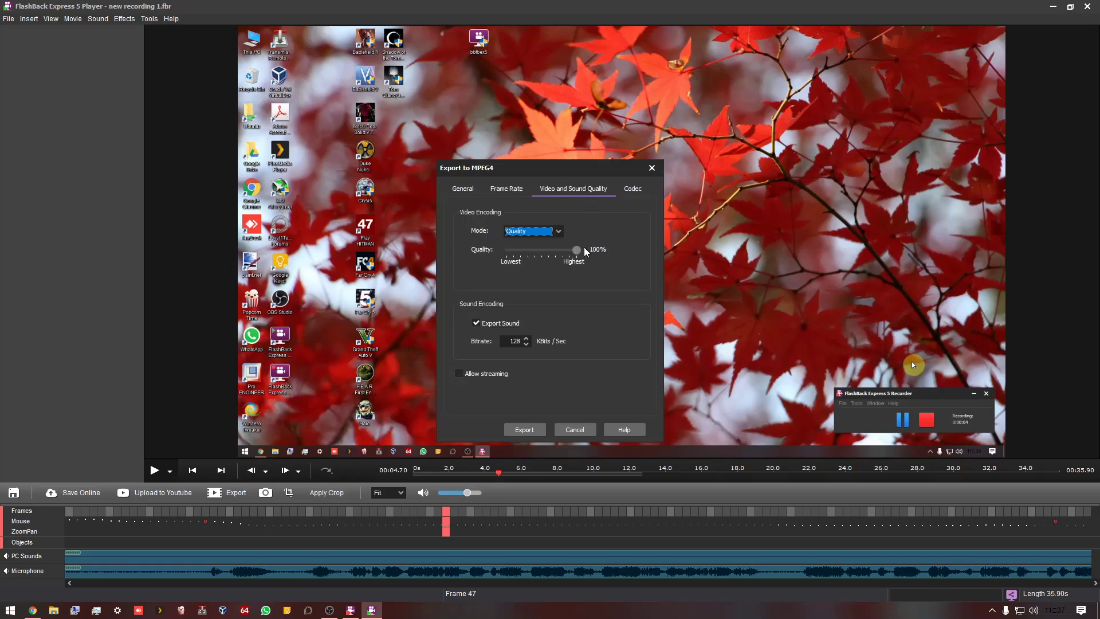
left_click(630, 190)
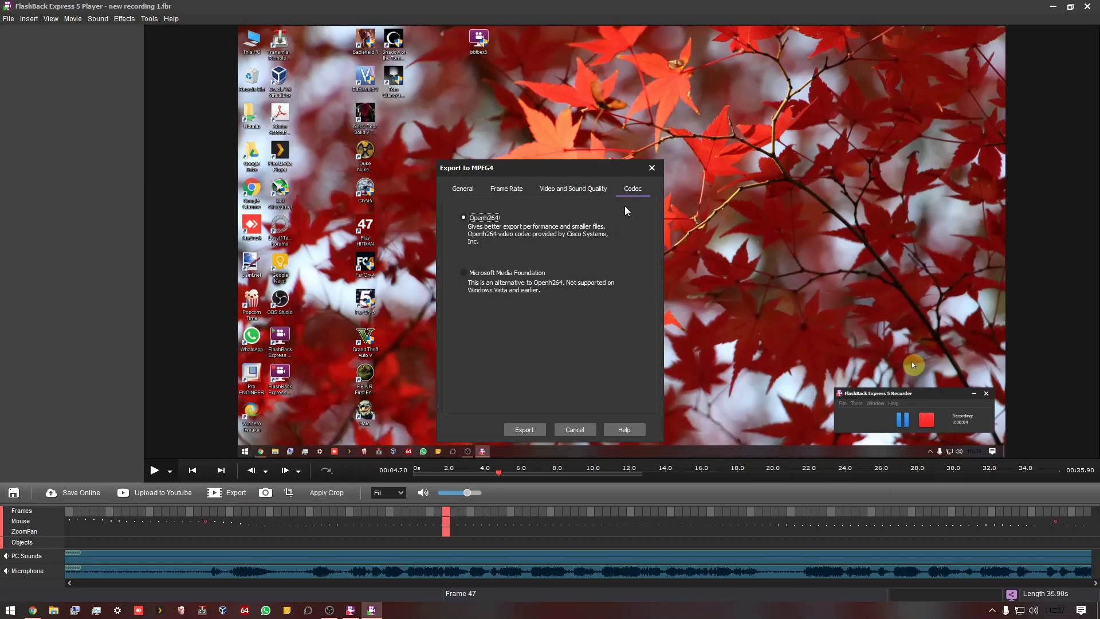
Step: Save the export to the Desktop as 'new recording 1 export', skip viewing it, and close Player
left_click(525, 430)
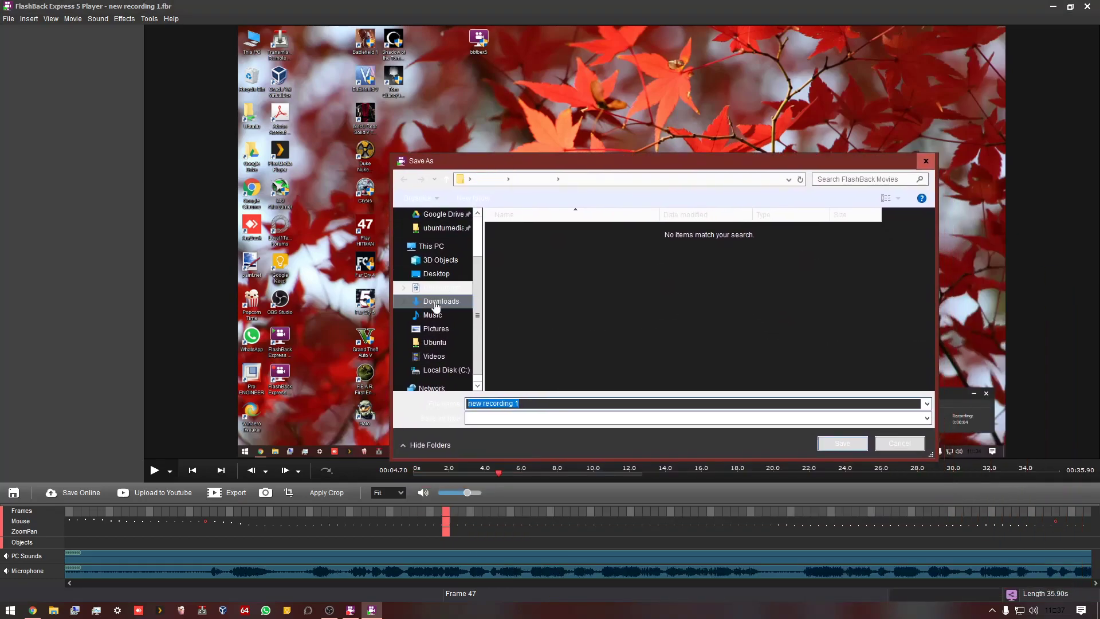
left_click(431, 277)
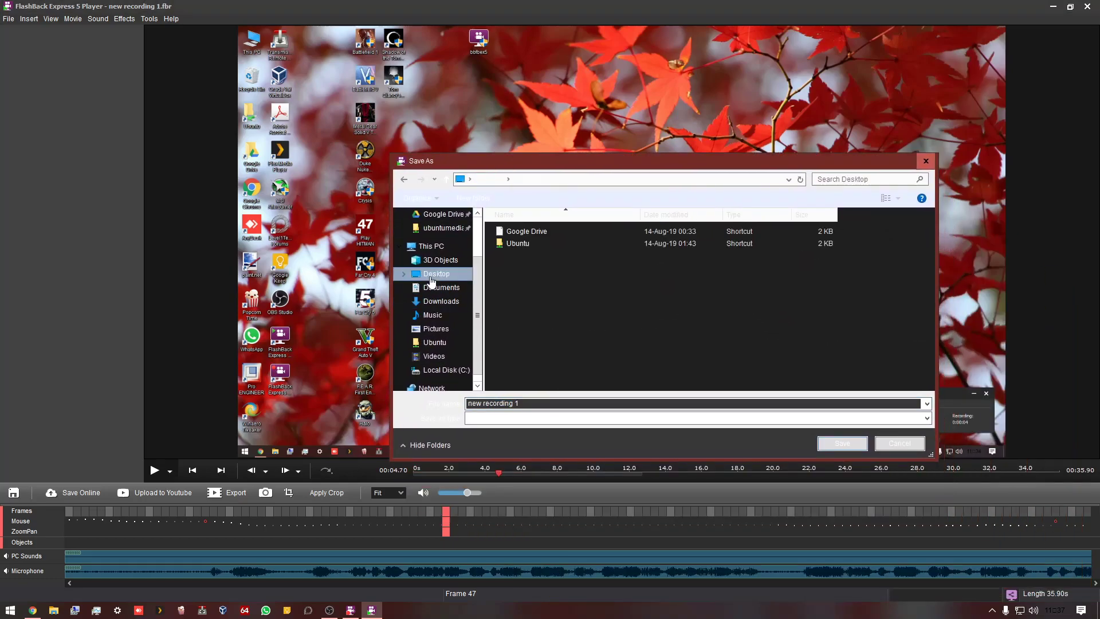
left_click(530, 404)
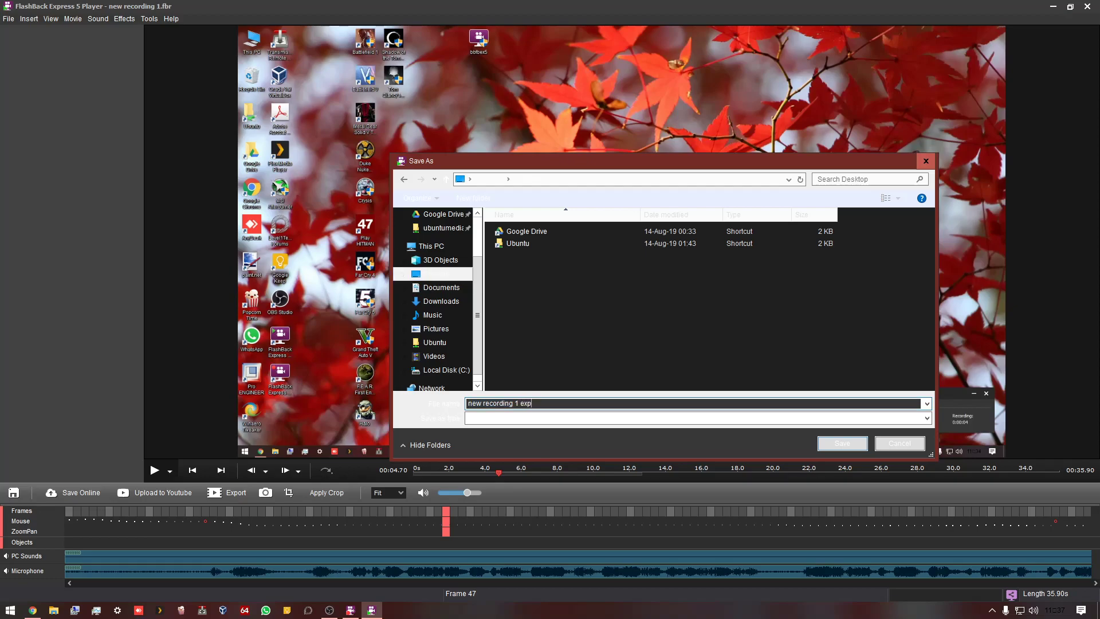
type("export")
key("Return")
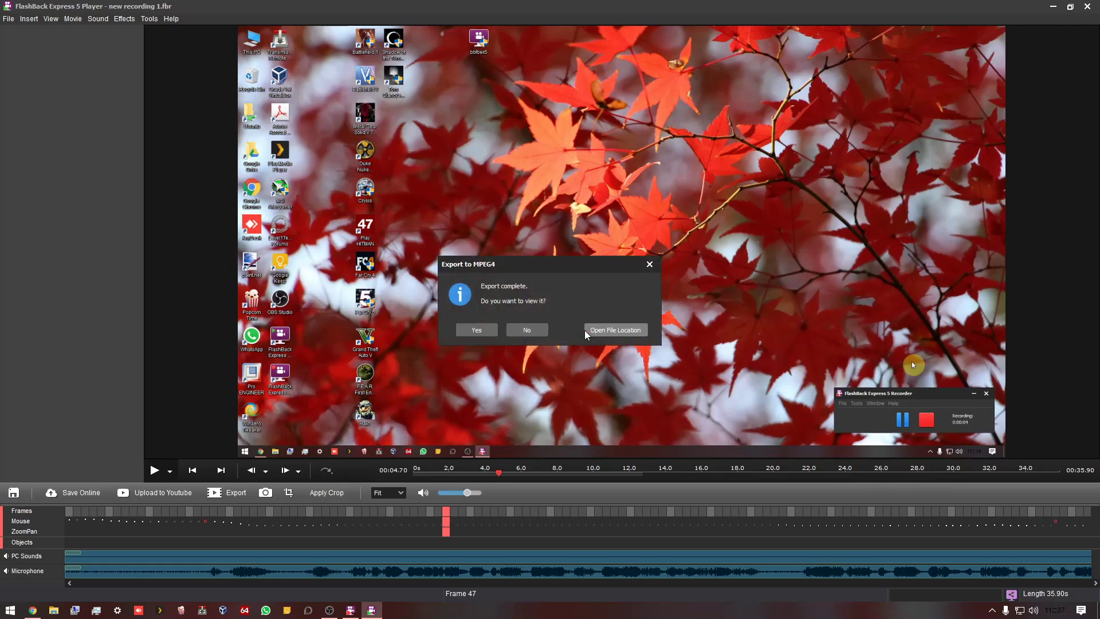
left_click(527, 330)
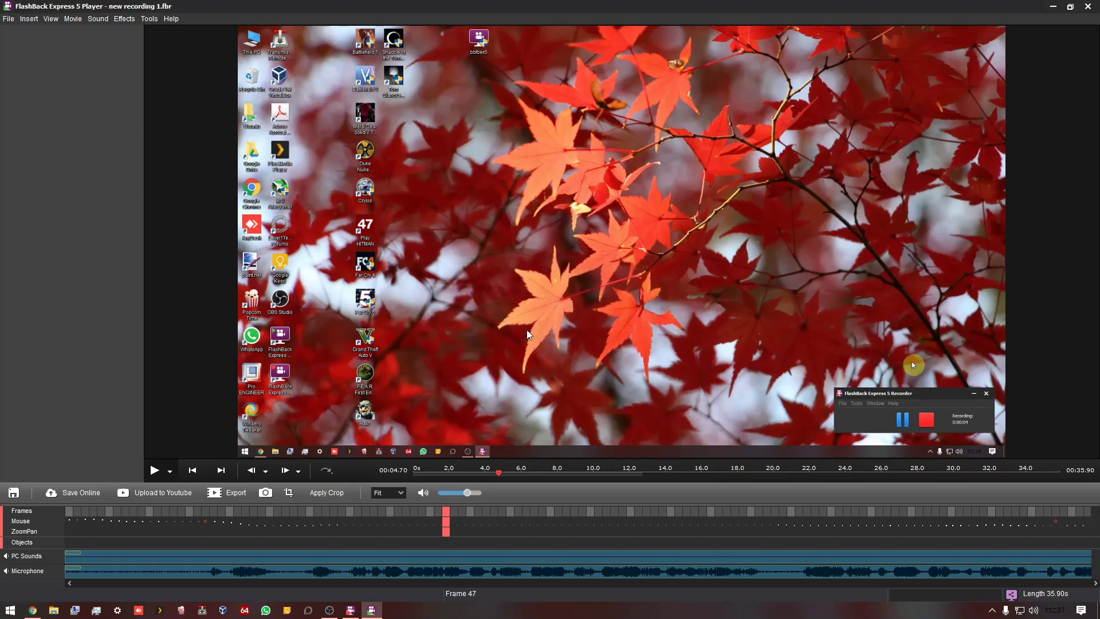
left_click(1089, 6)
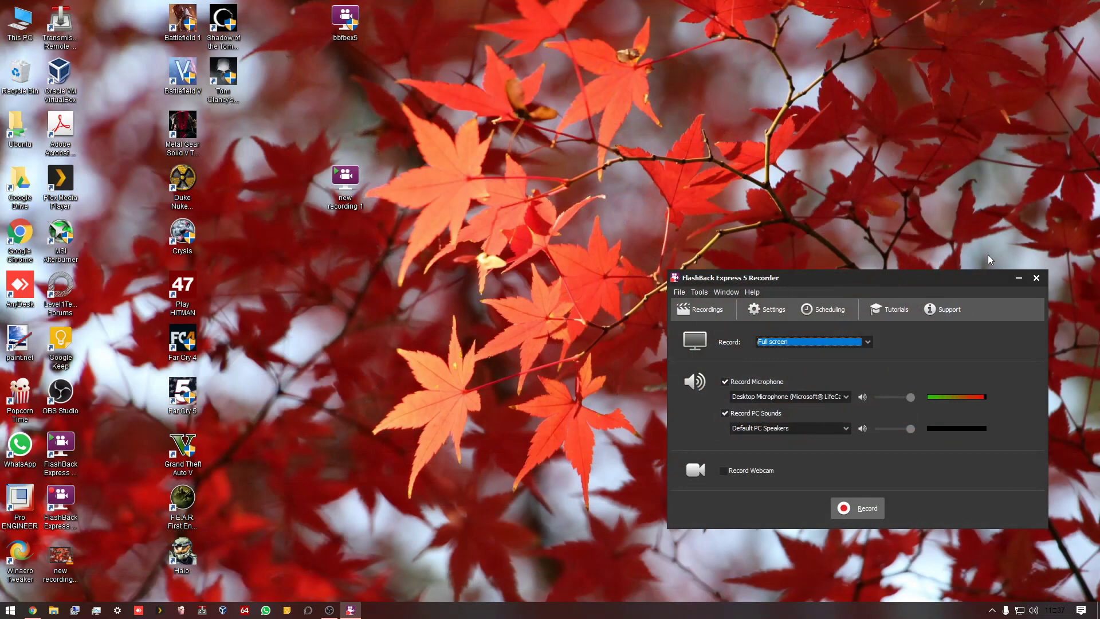
Step: Close the Recorder, place the export beside new recording 1, and delete bbfbex5
left_click(1036, 278)
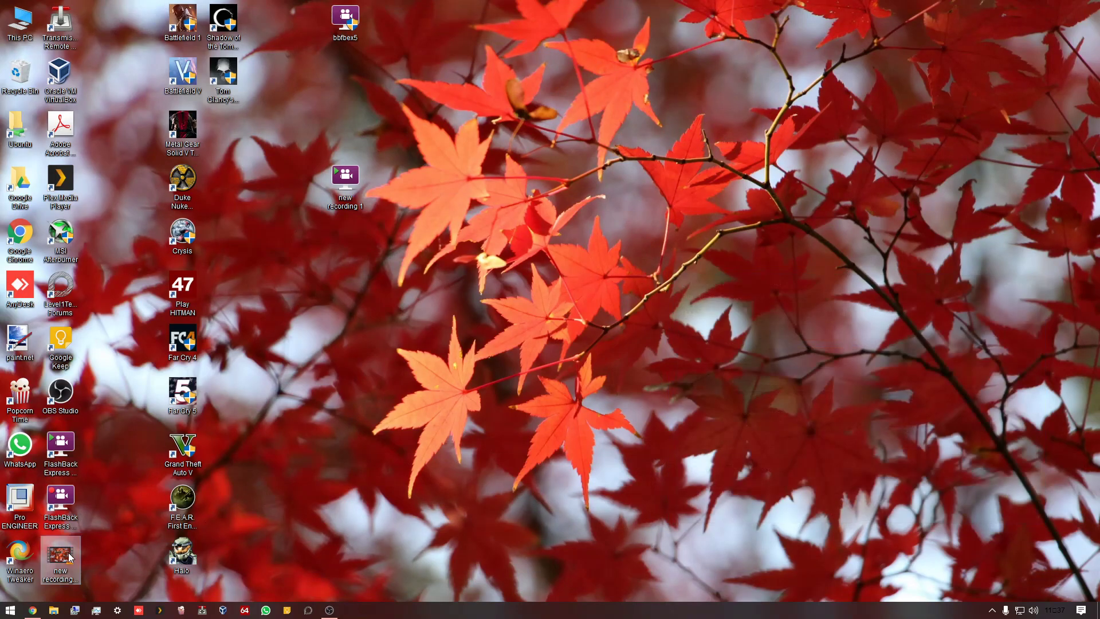
left_click_drag(70, 558, 356, 252)
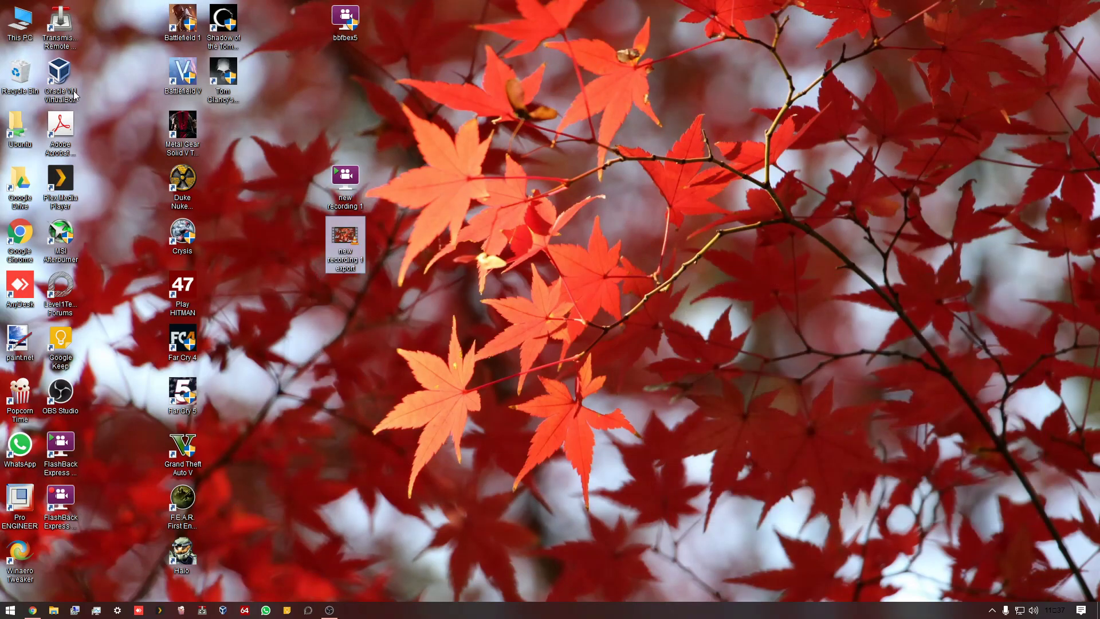
left_click(346, 22)
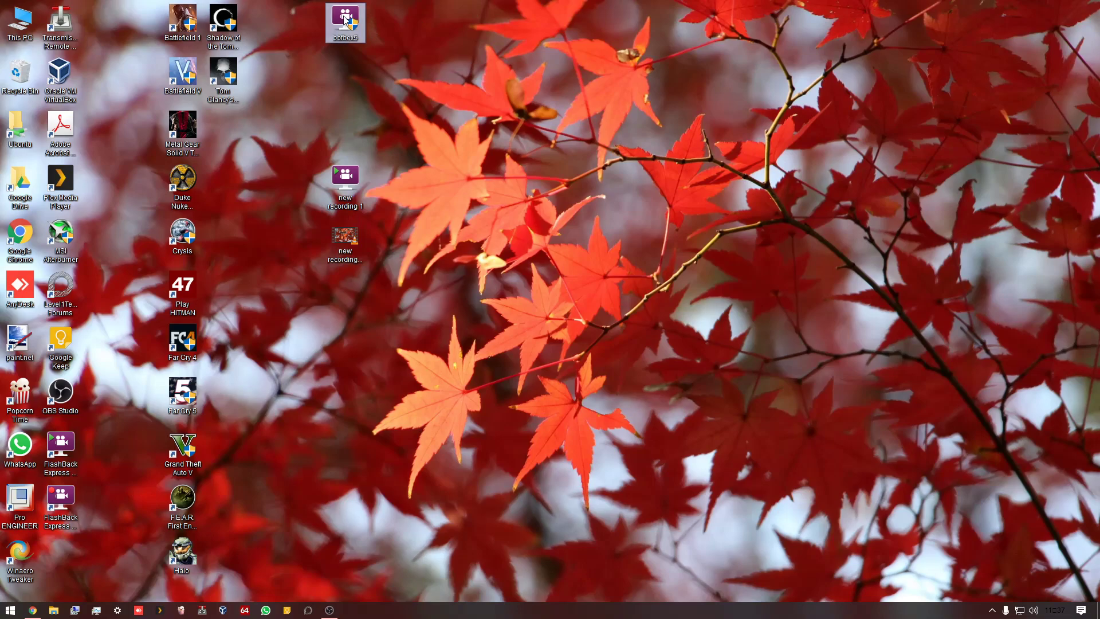
double_click(344, 19)
right_click(343, 14)
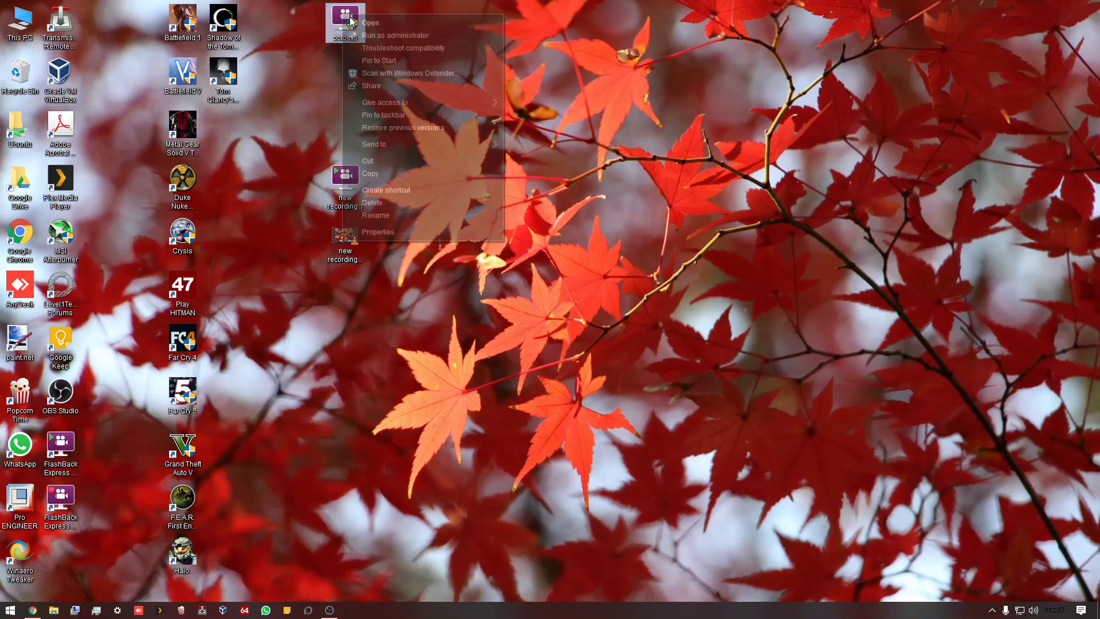
left_click(400, 201)
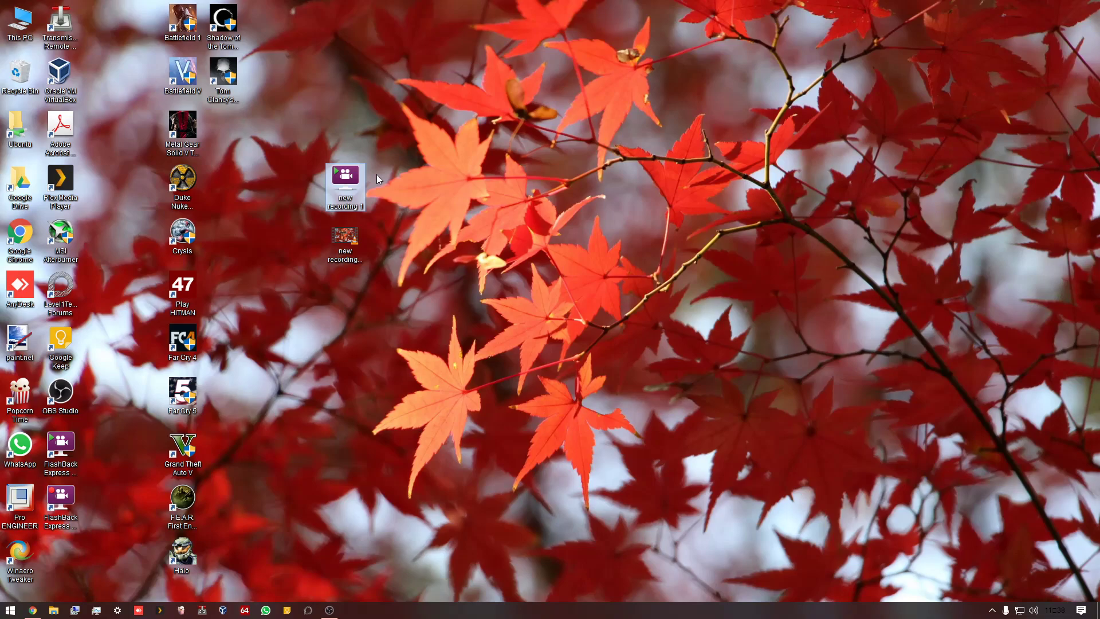
double_click(352, 249)
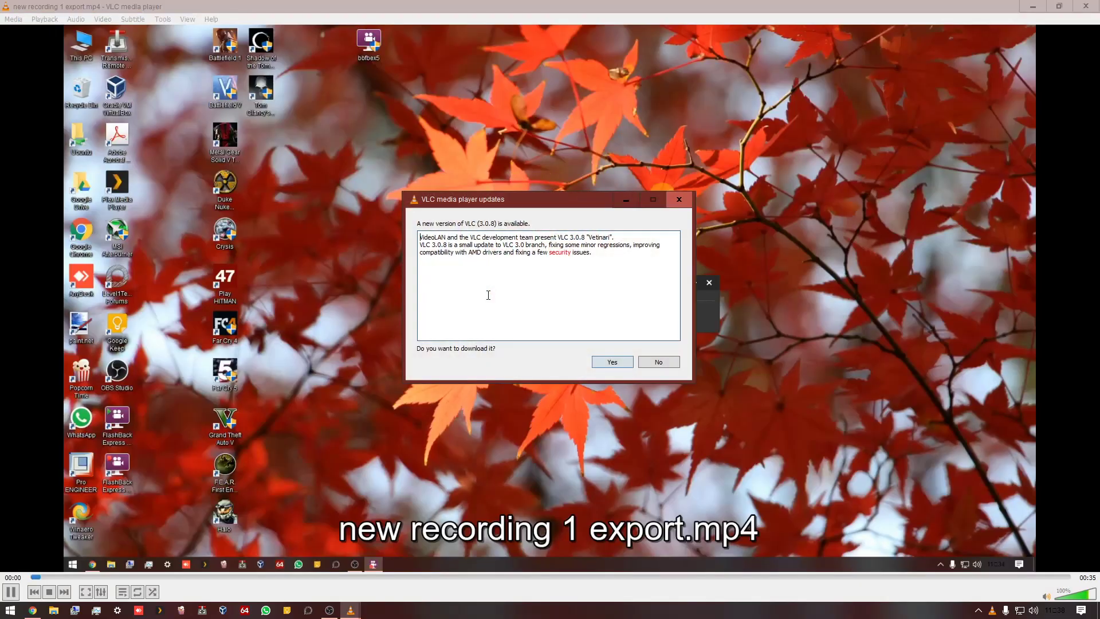
left_click(659, 361)
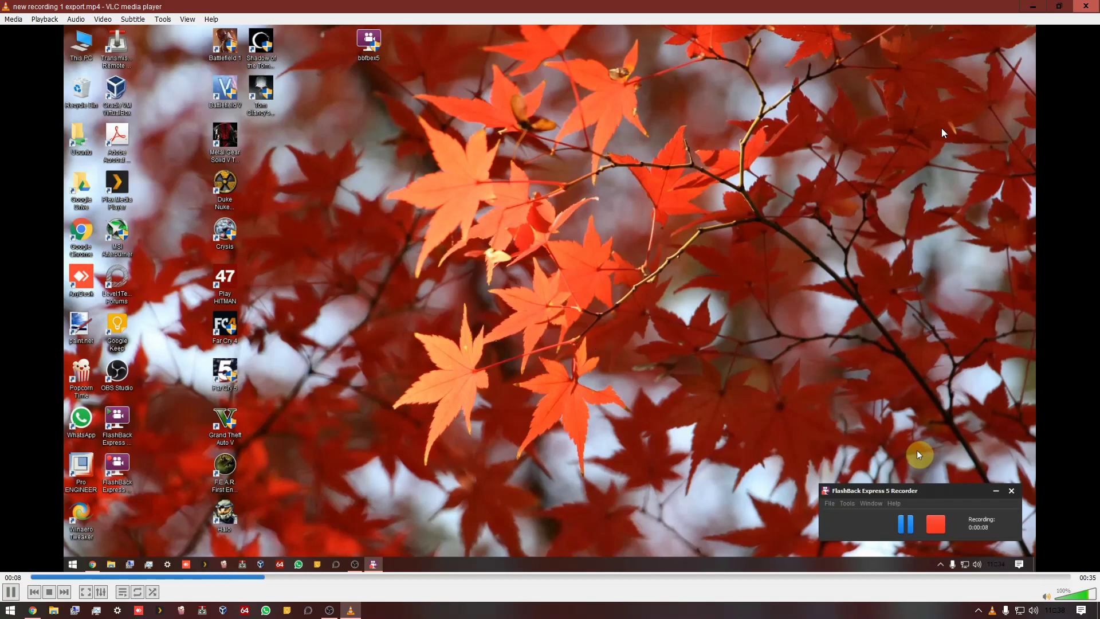
left_click(1085, 6)
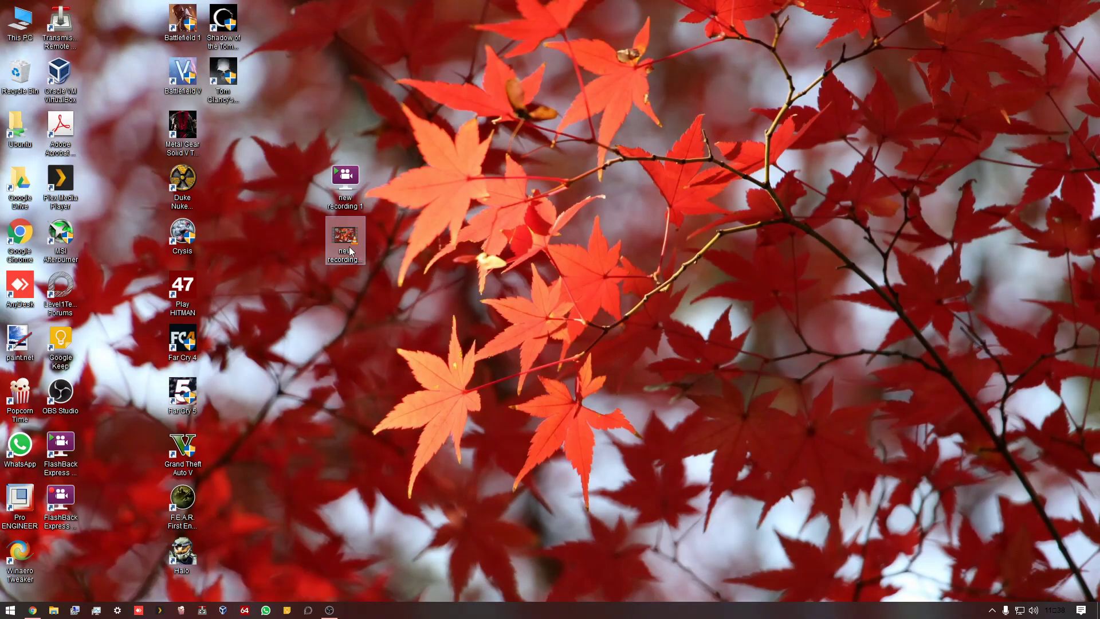
Step: Move the export to the top of the desktop, delete new recording 1, and select the export
left_click_drag(364, 272, 526, 197)
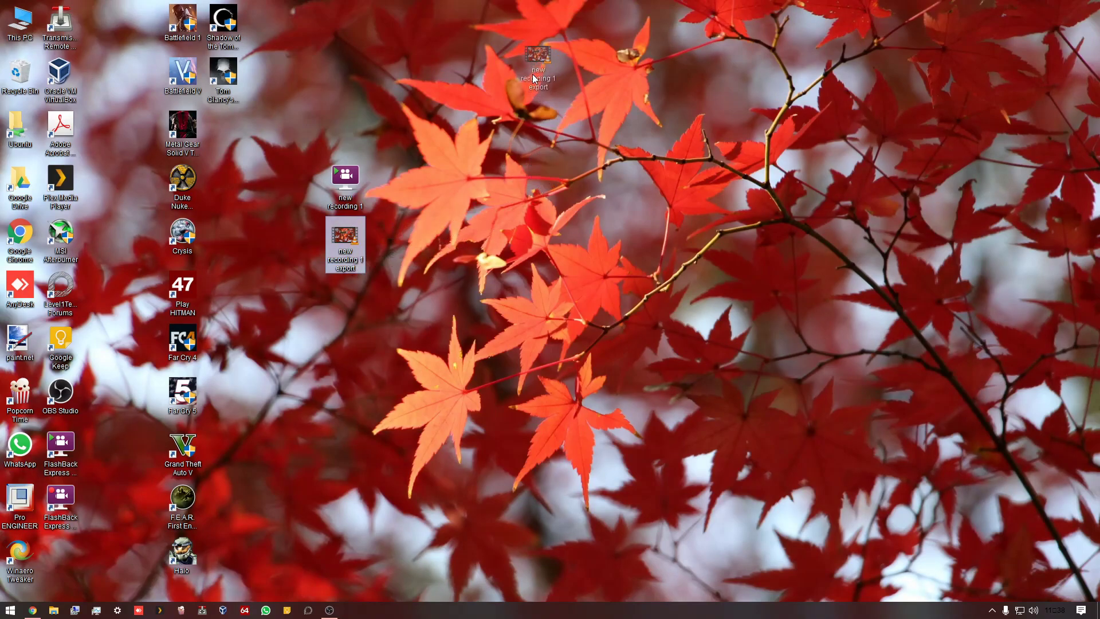
left_click_drag(445, 43, 459, 56)
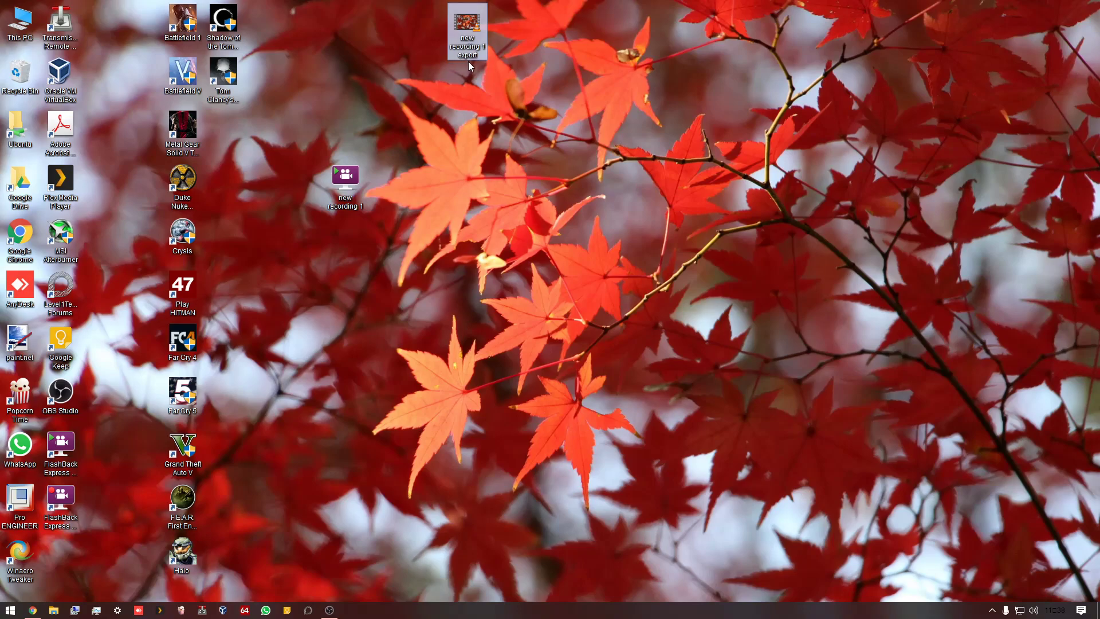
right_click(346, 182)
left_click(394, 337)
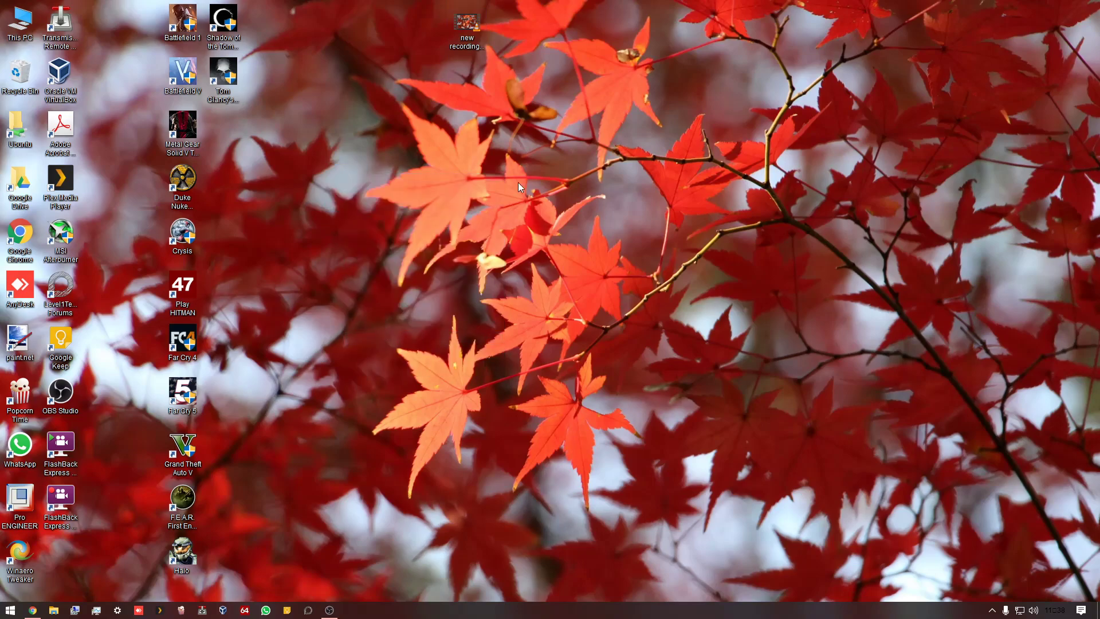
left_click(480, 34)
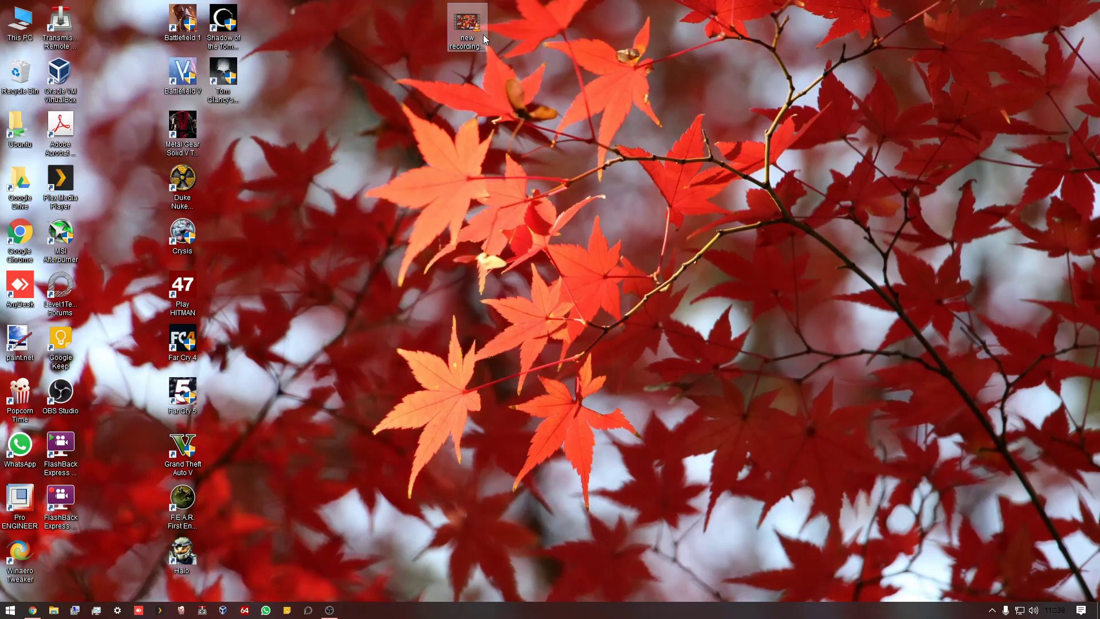
Step: Open Google Drive in a new Chrome tab from the Work bookmarks folder
left_click(32, 610)
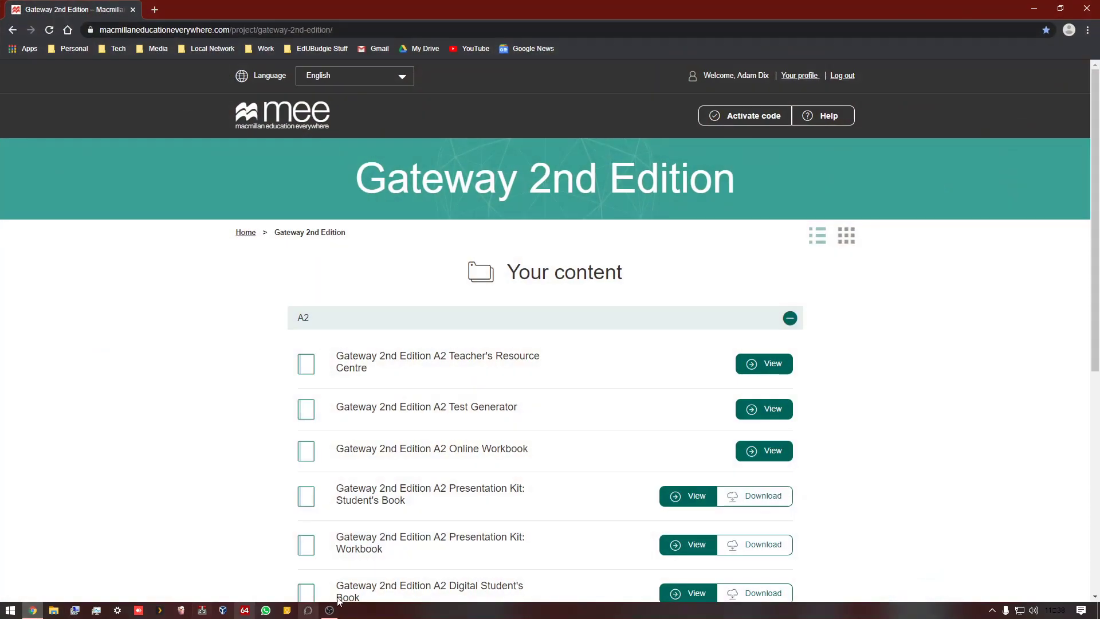
left_click(154, 10)
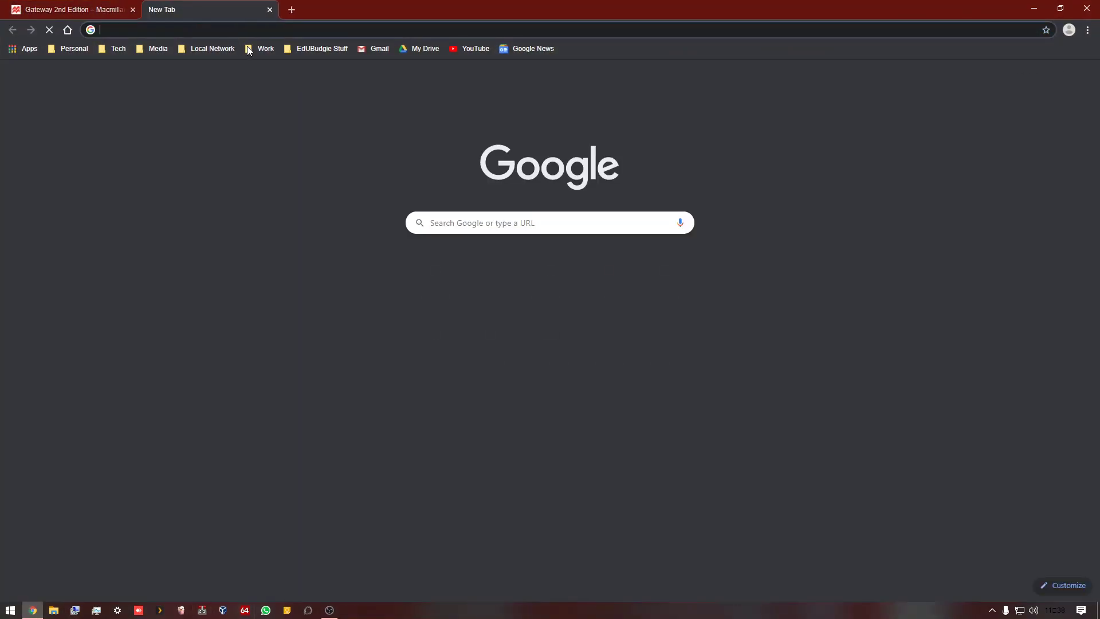
left_click(262, 49)
left_click(289, 107)
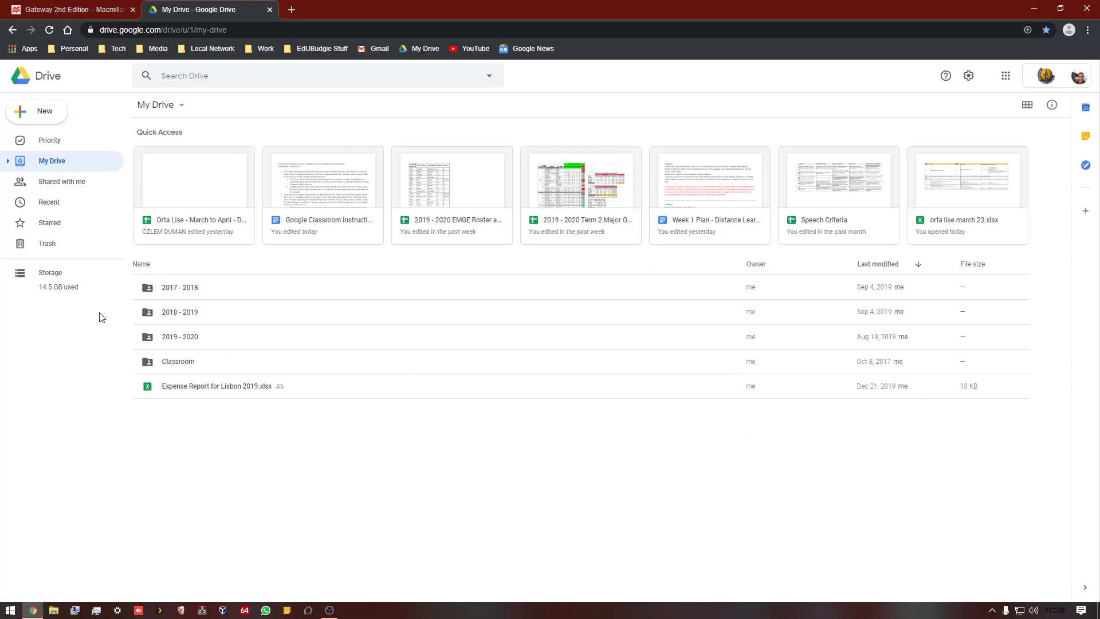
Step: Upload 'new recording 1 export' from the Desktop via New > File upload
left_click(21, 112)
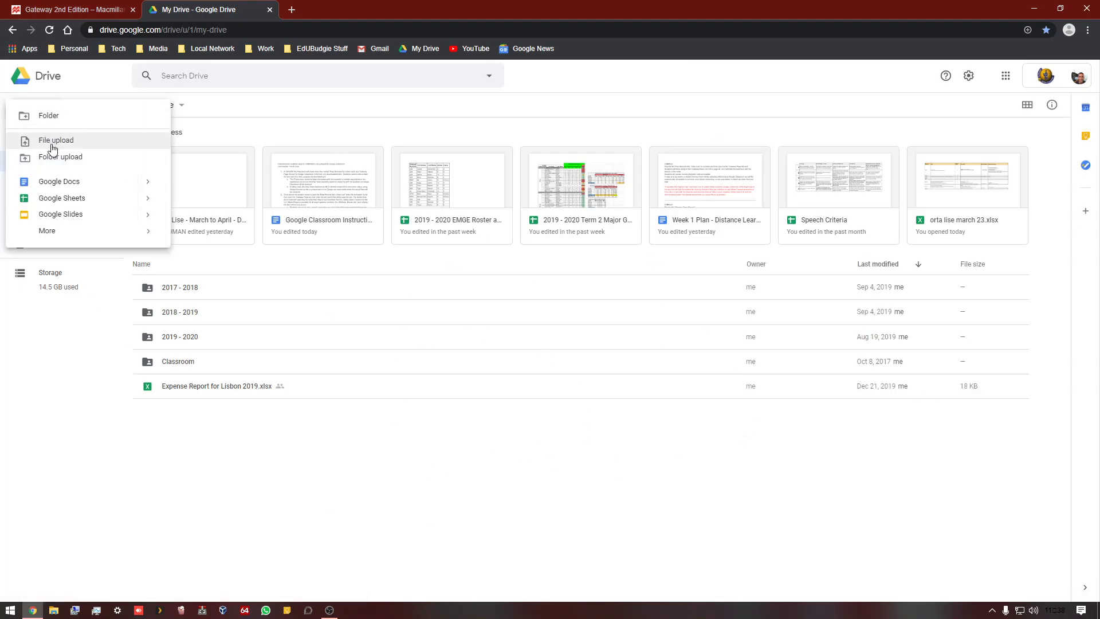
left_click(53, 142)
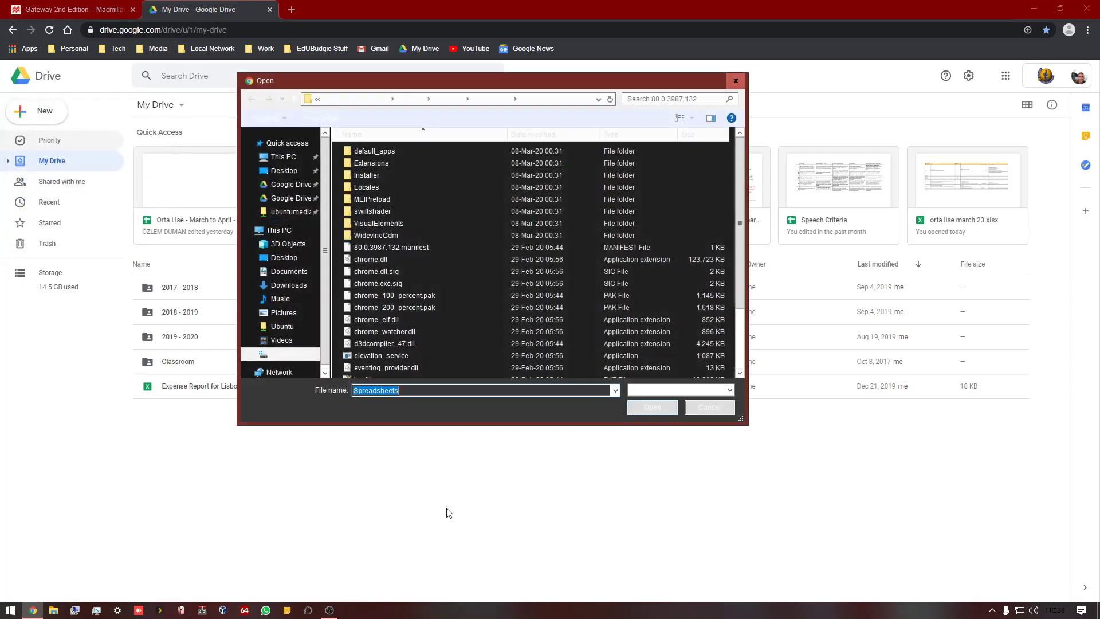
left_click(283, 171)
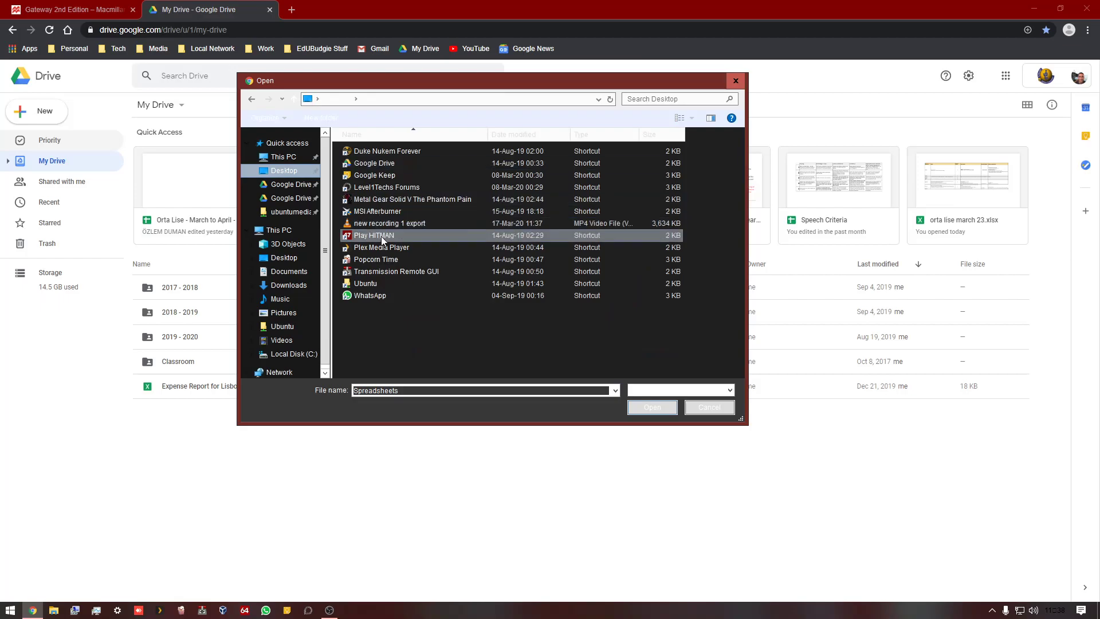
left_click(368, 223)
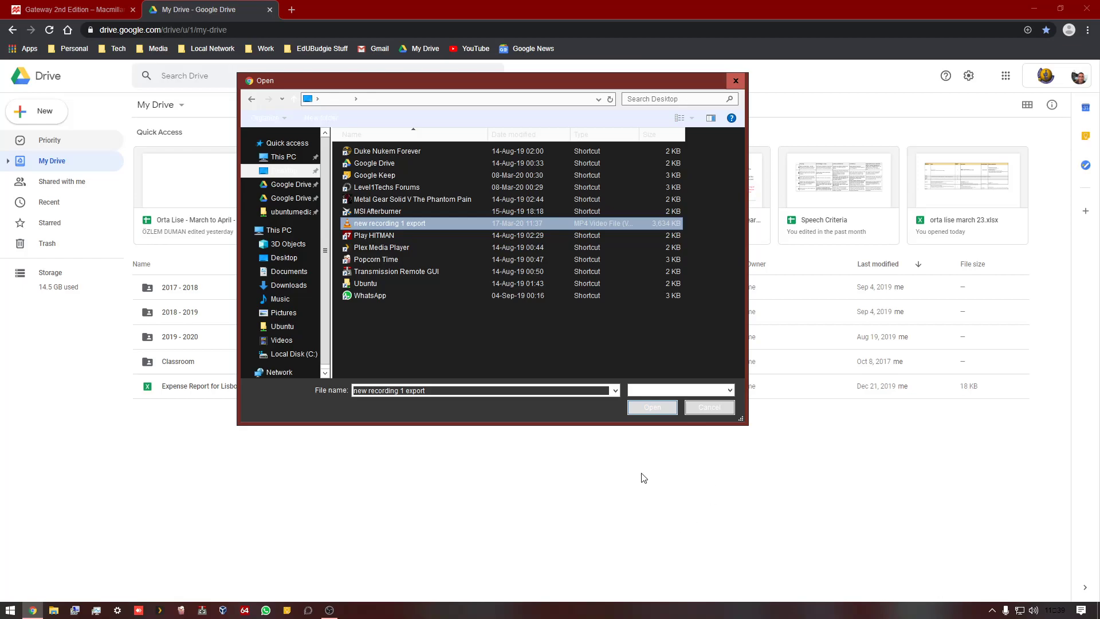
left_click(709, 408)
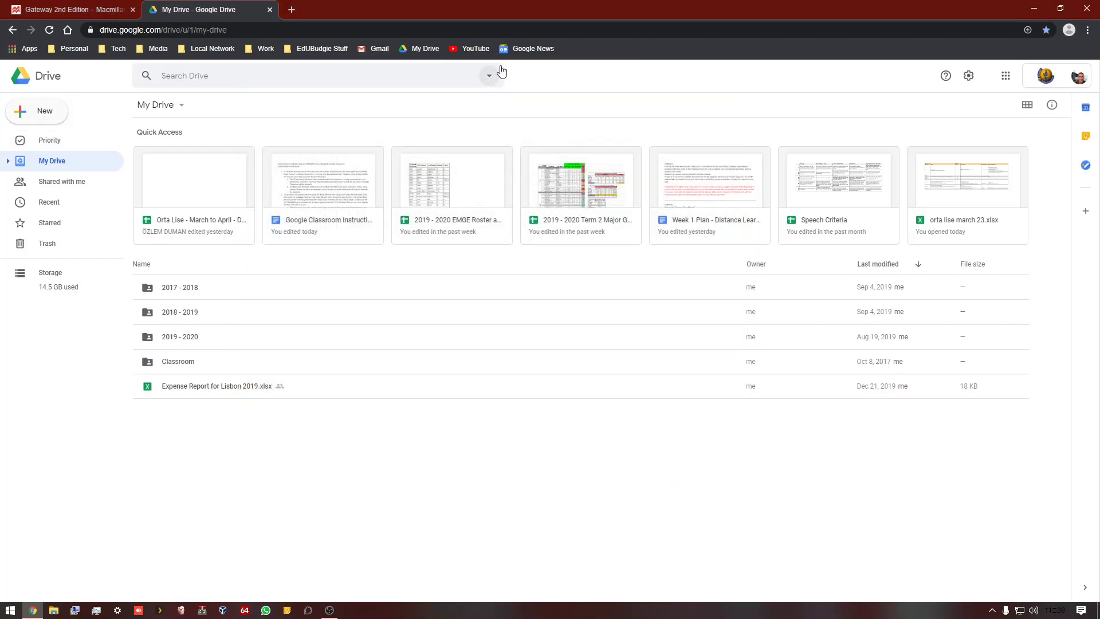
Step: Close the Drive tab and Chrome, then launch Camera by searching 'cam' from Start
left_click(270, 9)
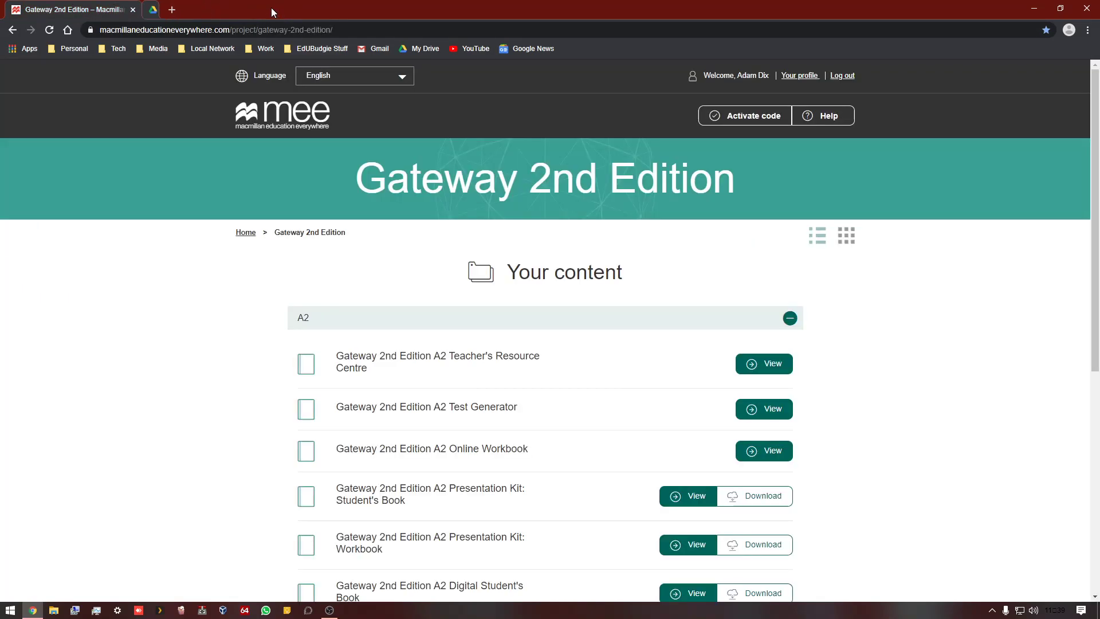
left_click(133, 10)
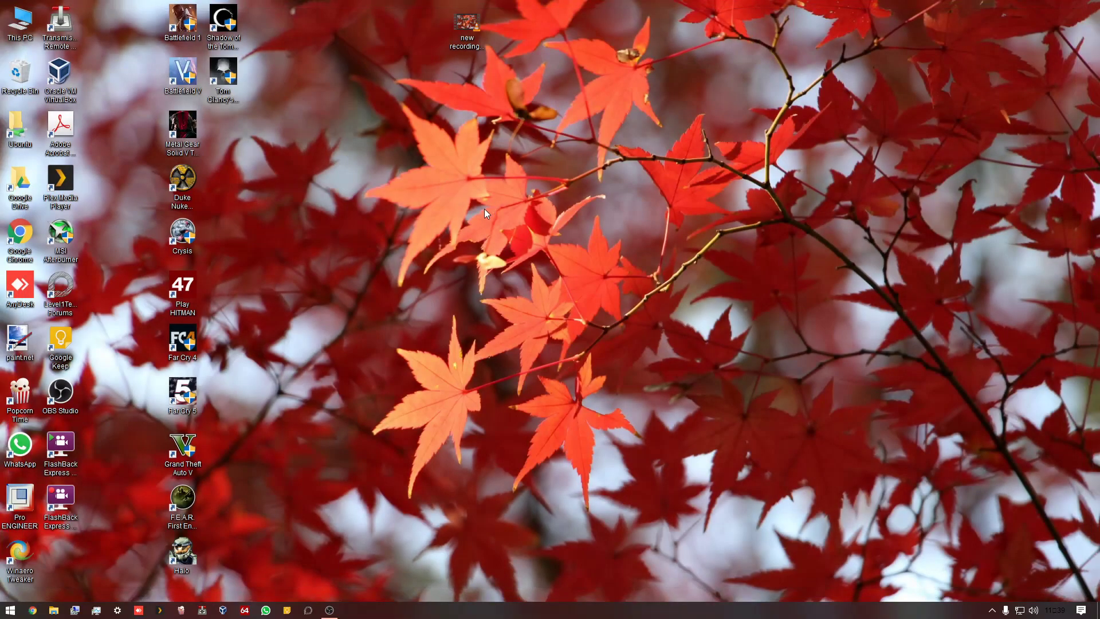
mouse_move(325, 614)
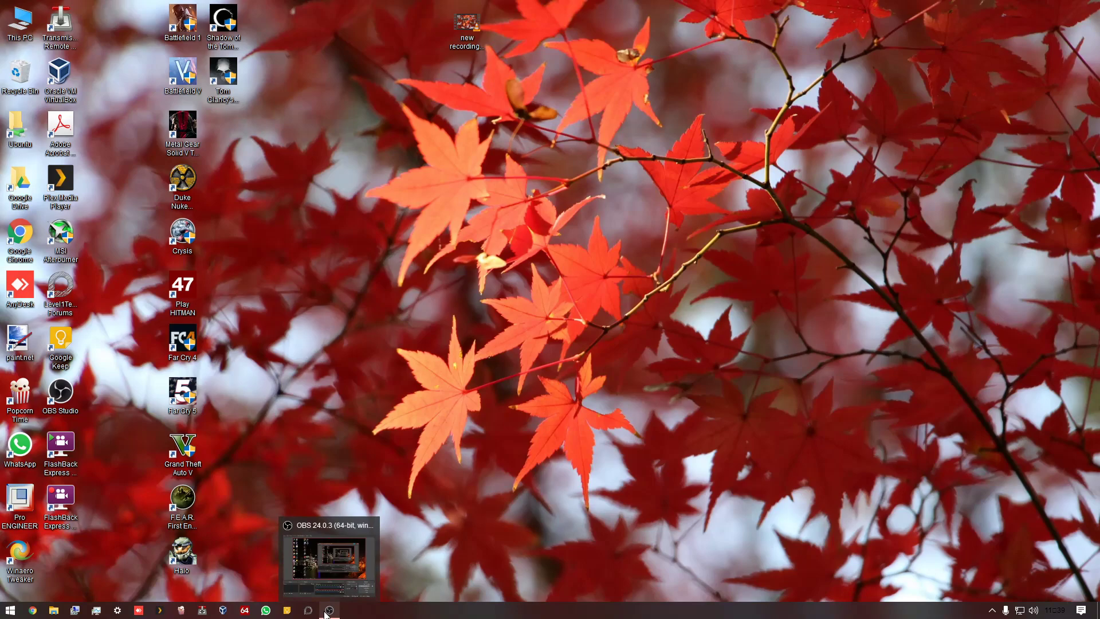
left_click(10, 609)
type("cam")
key("Return")
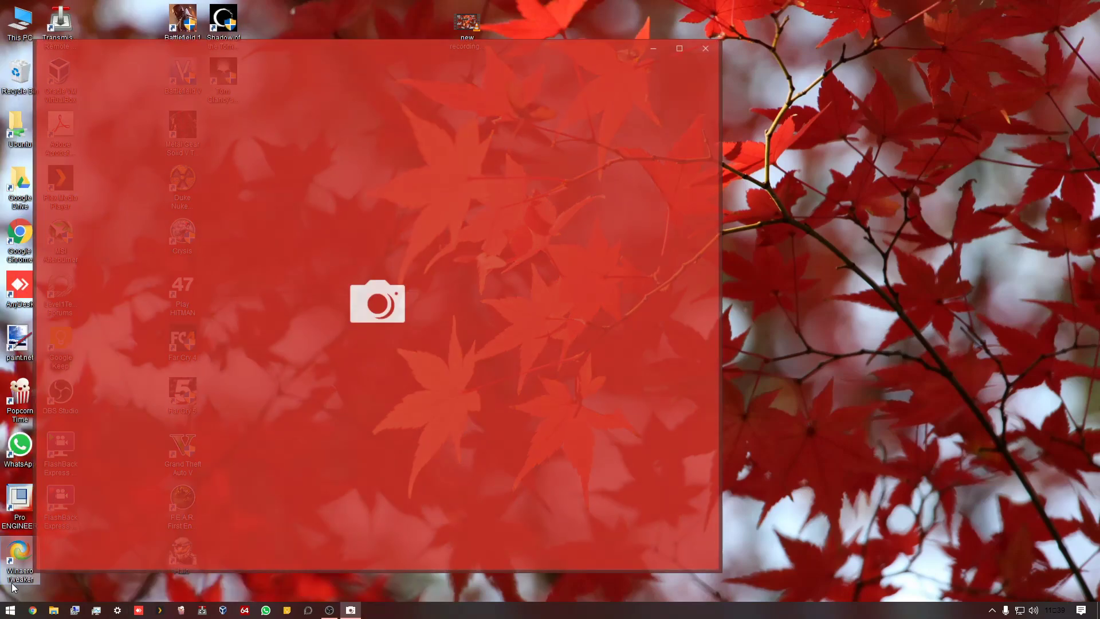